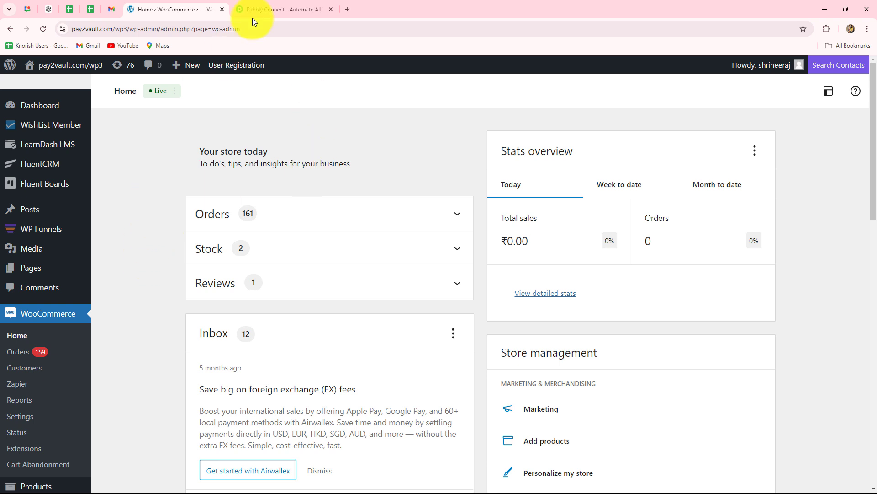
Switch from the WooCommerce admin to the Pabbly Connect website tab.
click(265, 7)
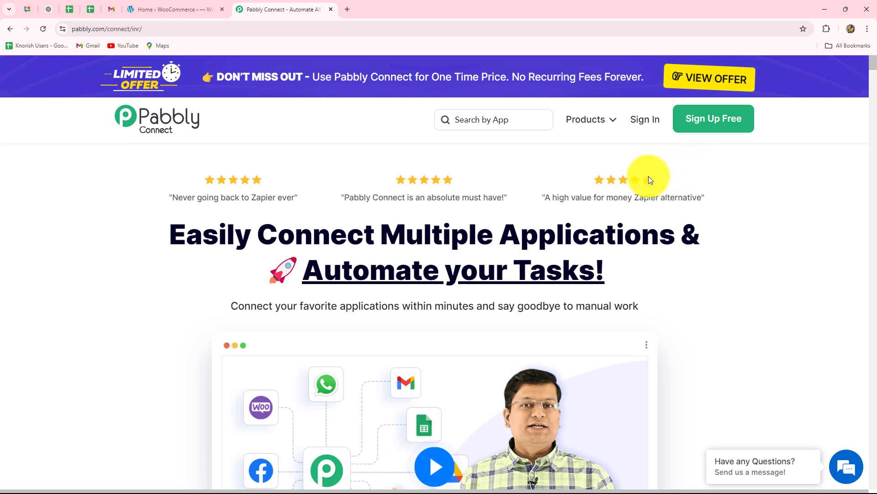
Sign in to Pabbly, then launch Pabbly Connect from the All Apps page.
click(639, 119)
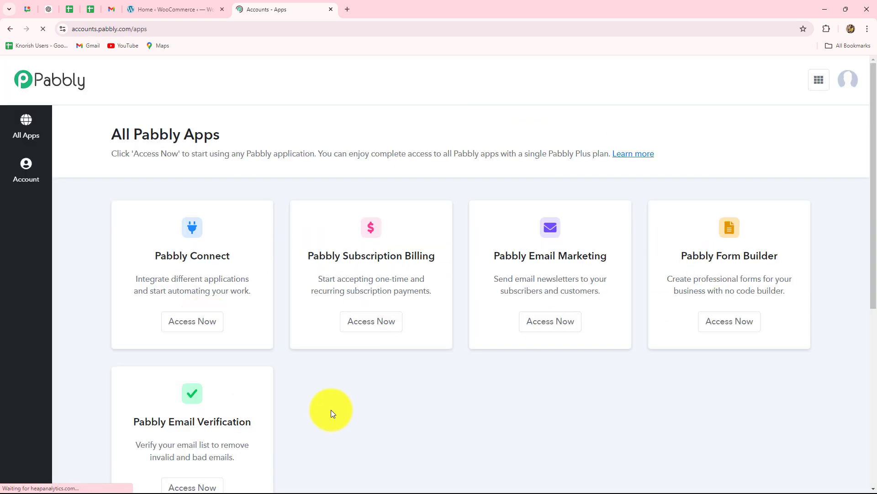
scroll(329, 408, down, 4)
scroll(330, 409, up, 2)
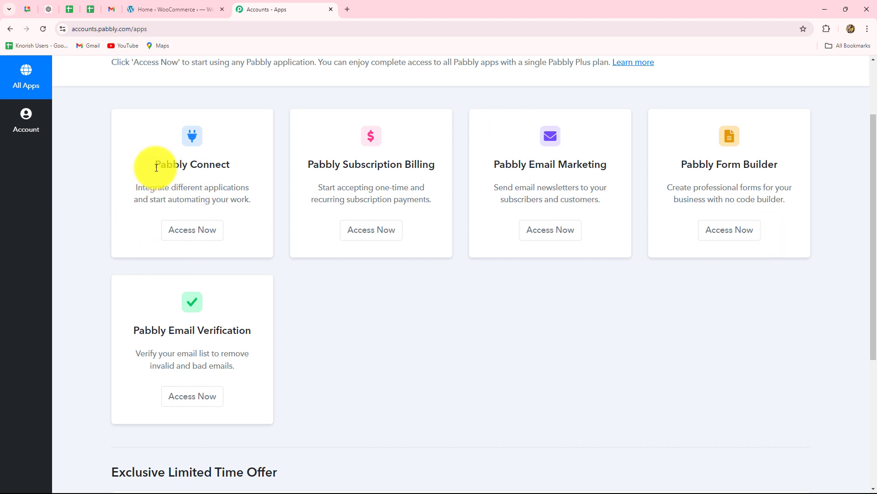
drag(156, 168, 229, 168)
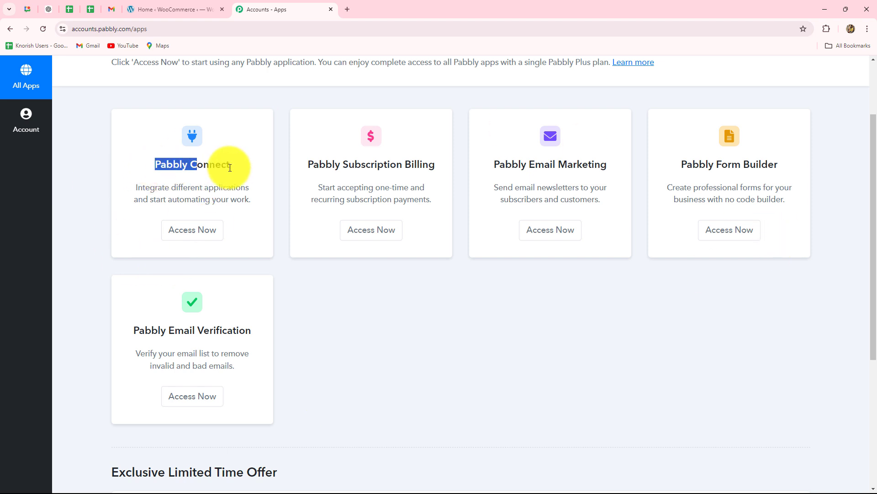
click(205, 231)
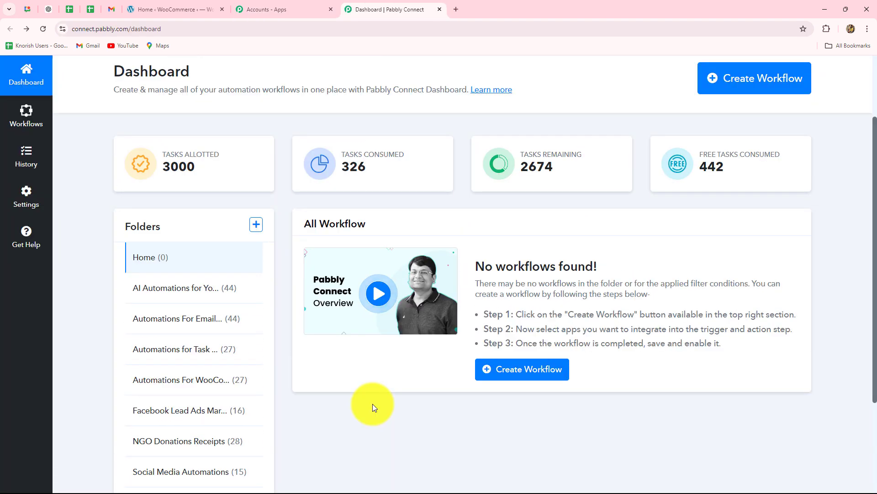
Start a new workflow and paste the name 'Automate WooCommerce Using Pabbly Connect'.
scroll(373, 406, up, 1)
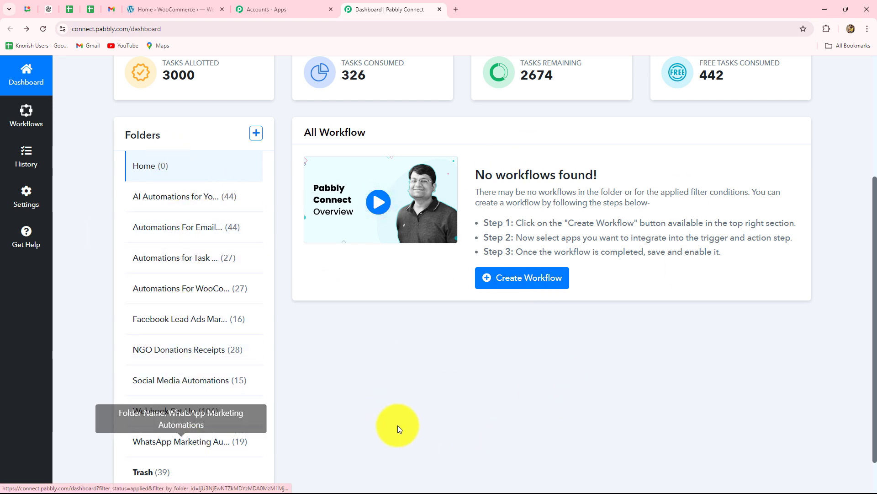
scroll(415, 435, up, 1)
scroll(415, 432, up, 3)
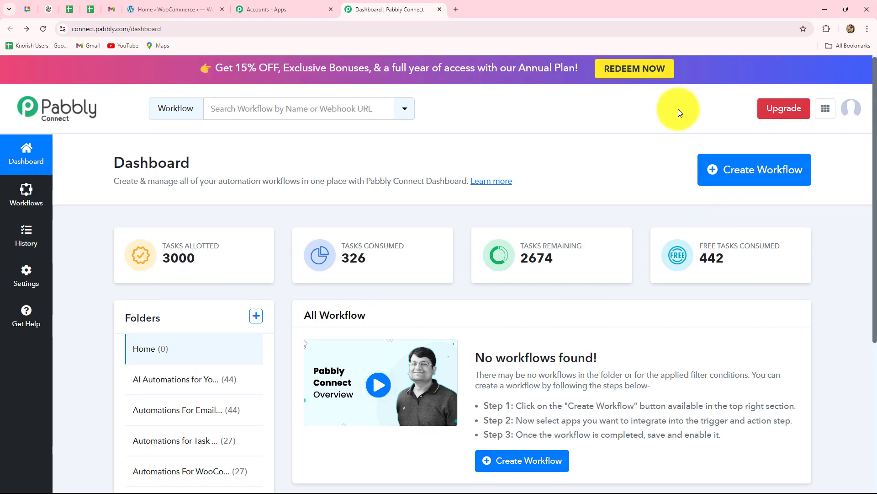
click(752, 183)
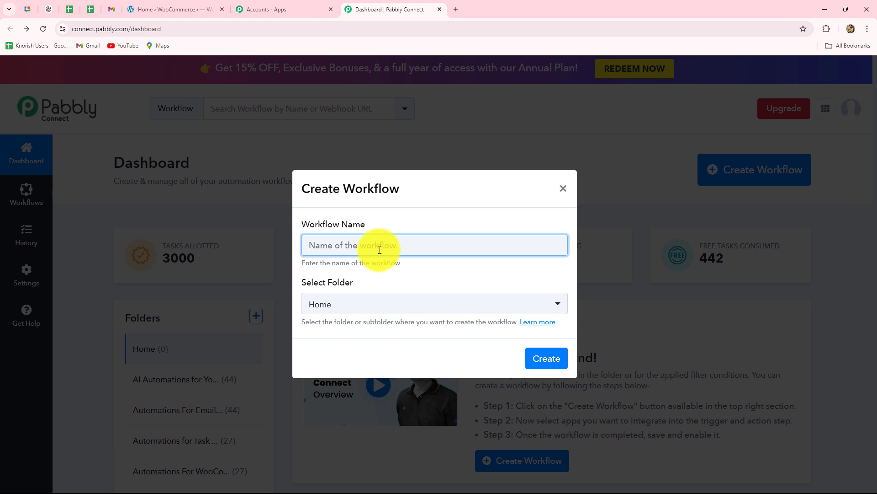
text(Automate WooCommerce Using Pabbly Connect)
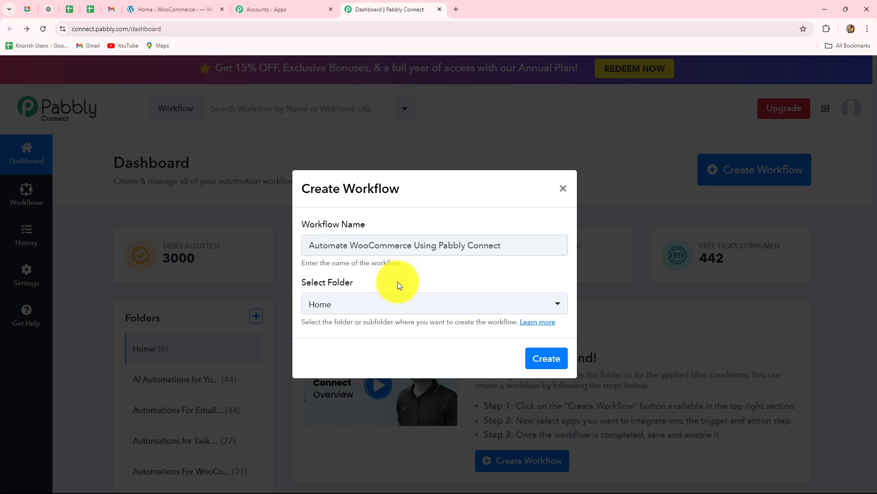
Put the workflow in the Automations For WooCommerce folder, create it, and collapse the trigger step.
click(383, 310)
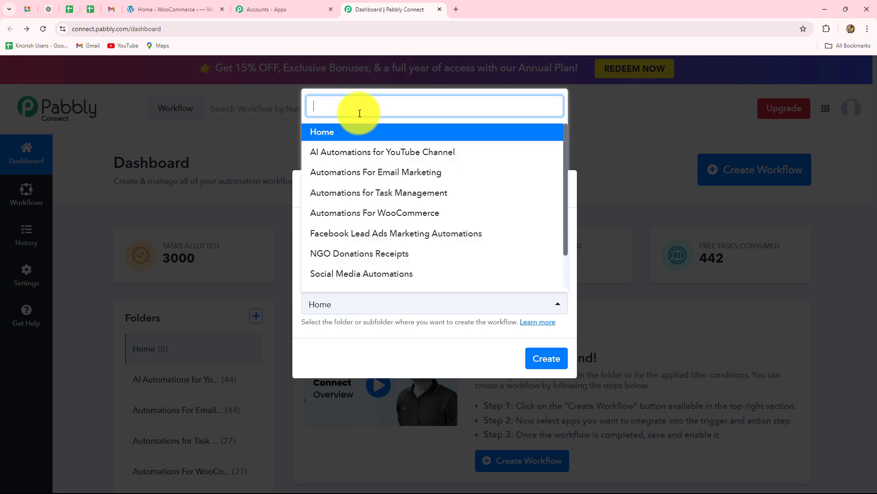
scroll(353, 226, down, 2)
scroll(348, 196, up, 2)
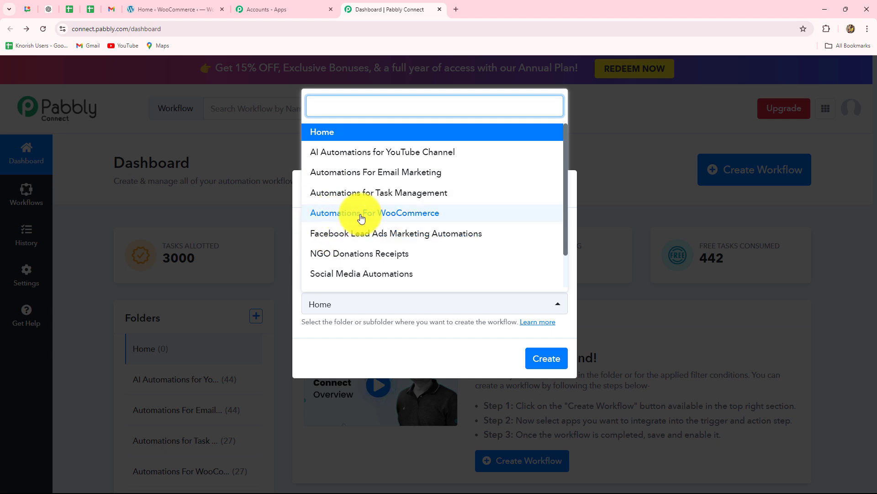
click(421, 215)
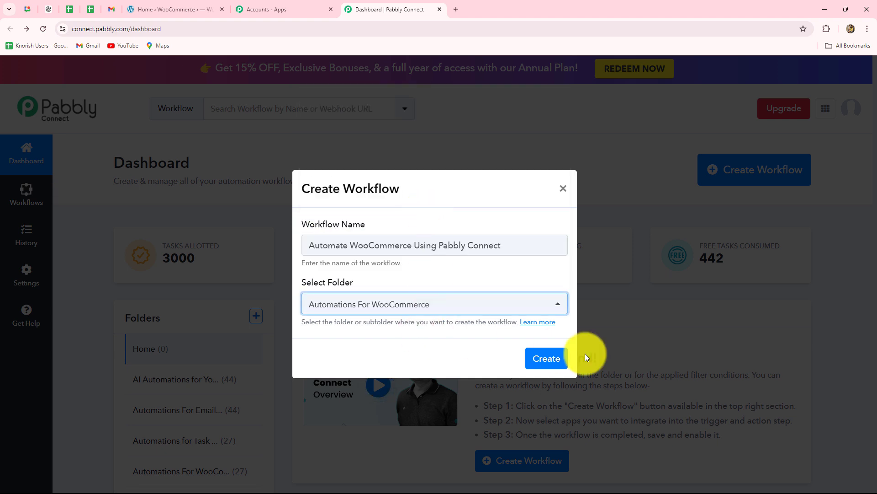
click(543, 358)
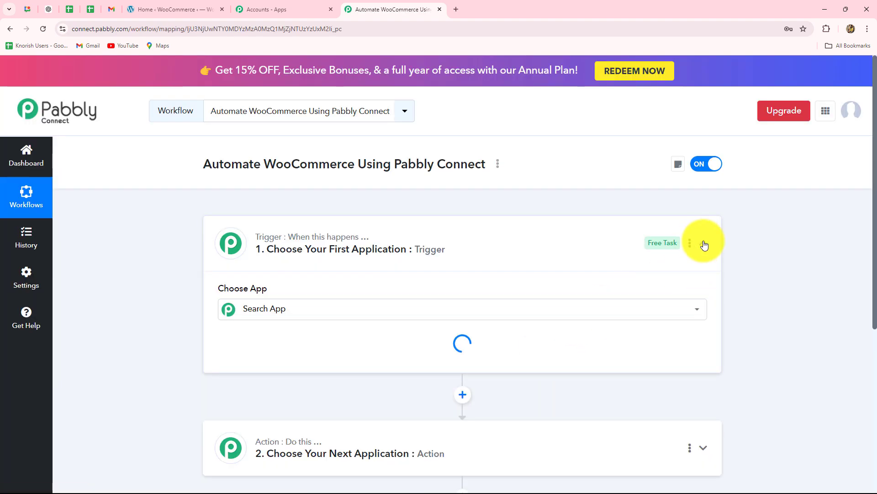
click(704, 243)
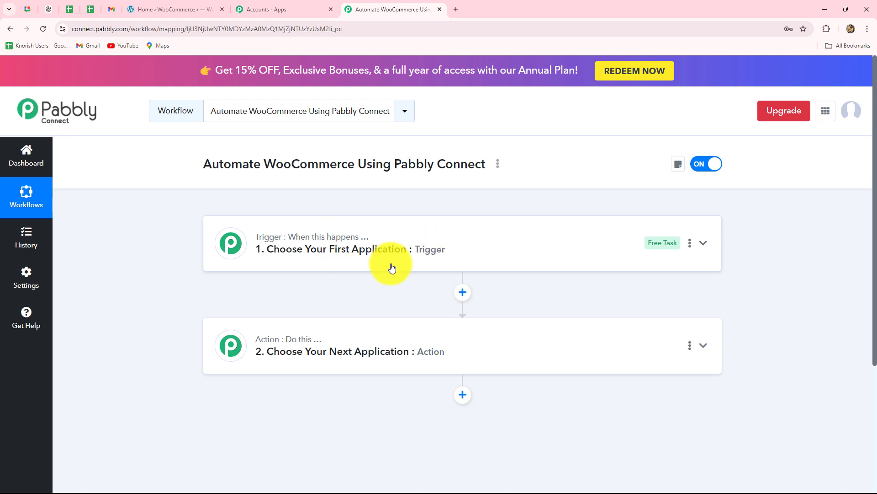
scroll(577, 298, down, 4)
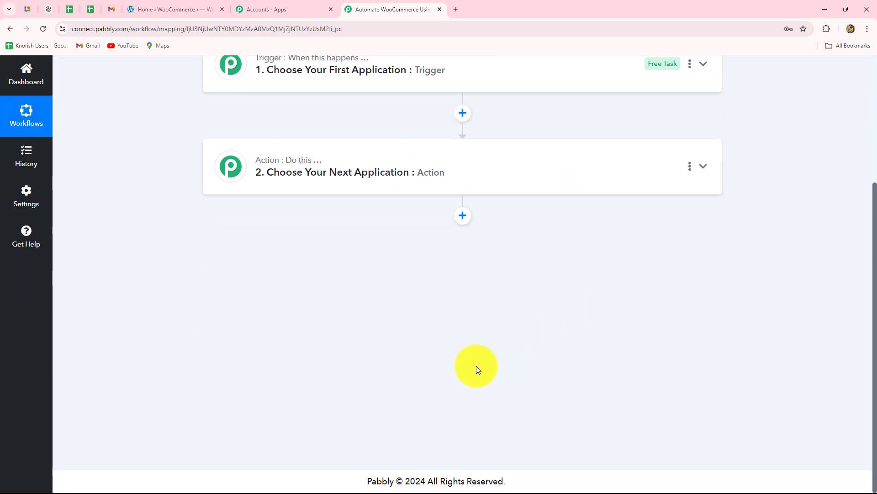
scroll(476, 366, up, 3)
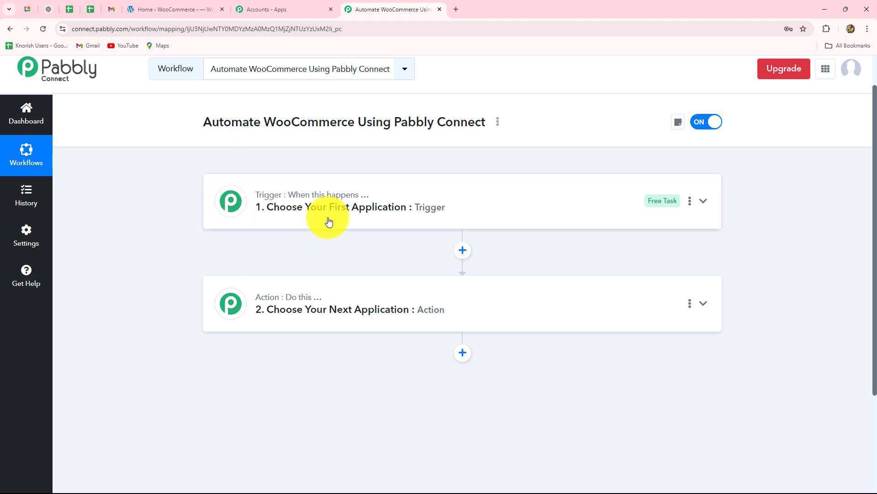
Search 'Woo' in the trigger step and choose WooCommerce as the trigger app.
click(327, 195)
click(240, 312)
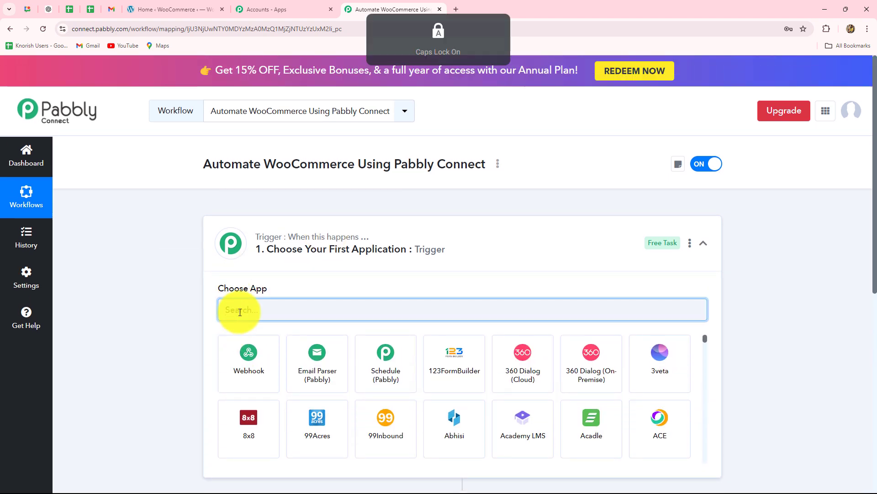
text(Woo)
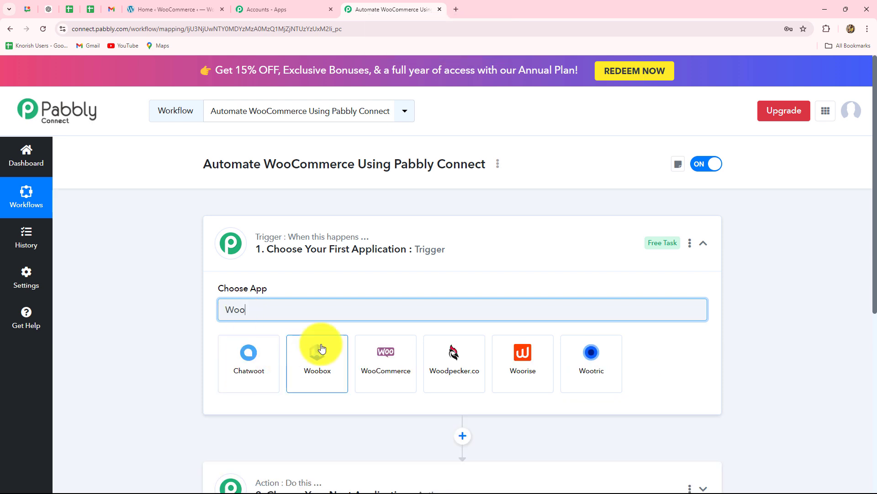
click(399, 358)
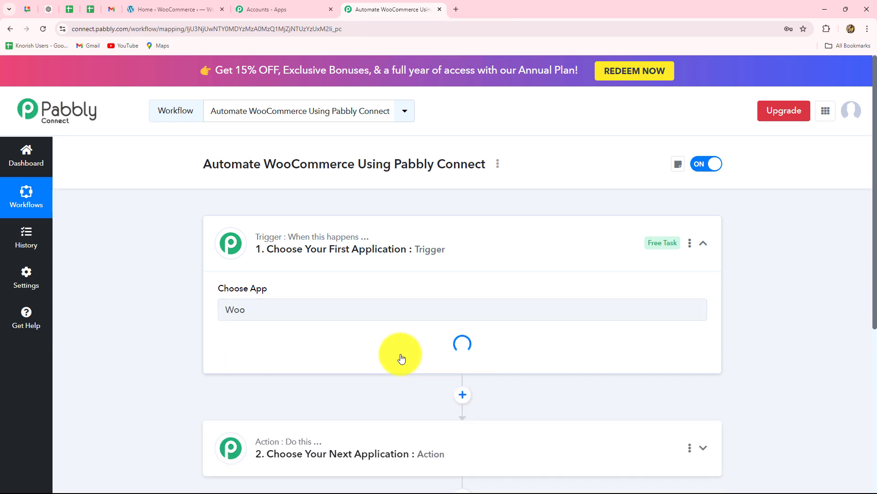
Browse the WooCommerce trigger events covering orders, customers, coupons and products.
scroll(383, 354, down, 2)
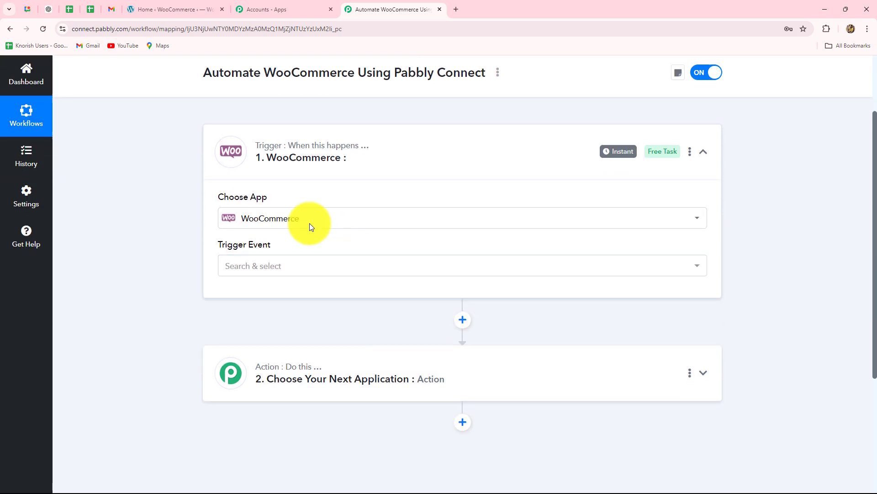
click(246, 272)
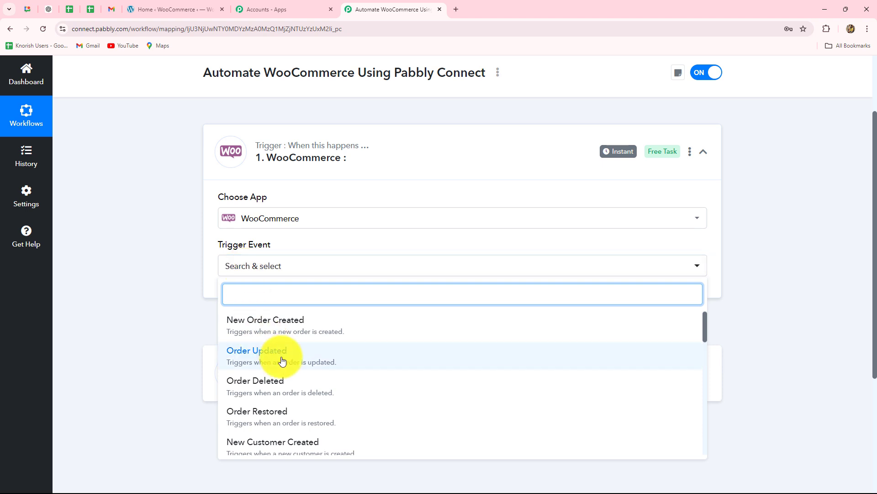
scroll(282, 361, down, 9)
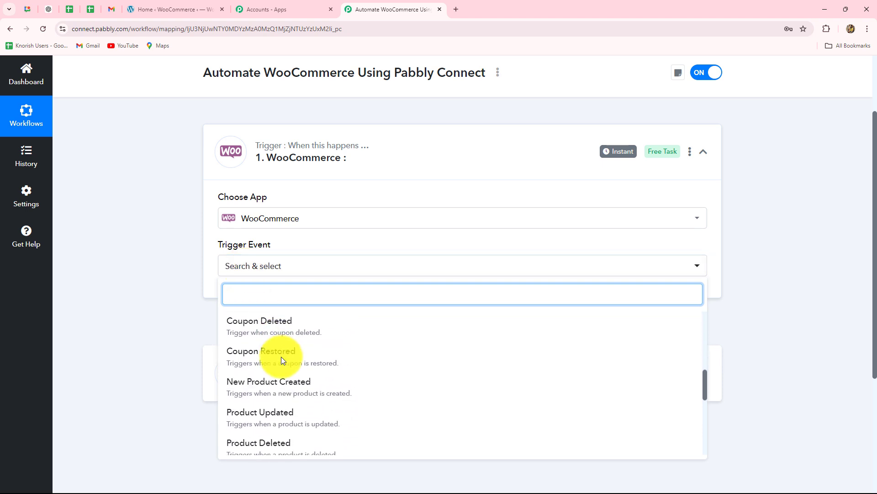
scroll(282, 361, up, 9)
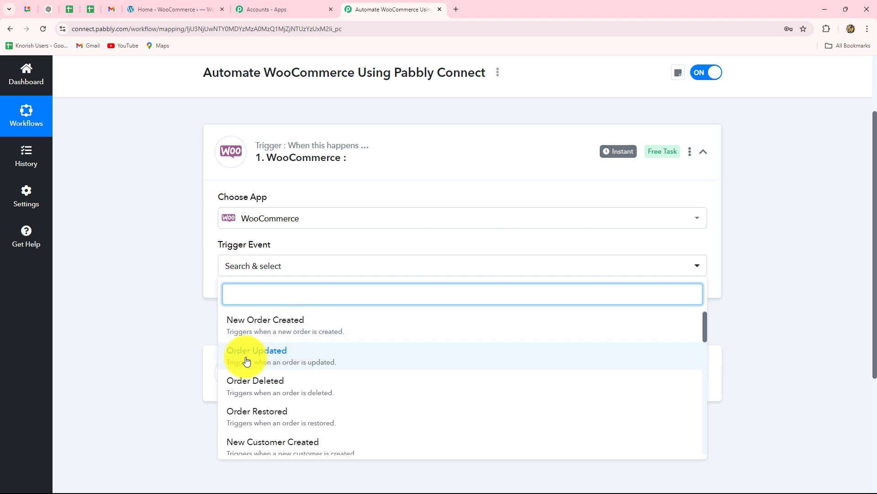
scroll(276, 361, up, 3)
scroll(256, 354, down, 4)
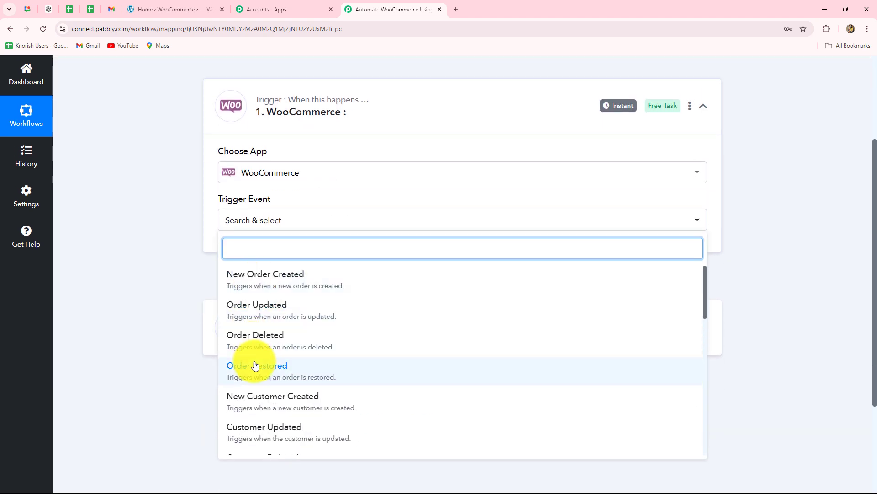
scroll(255, 363, down, 3)
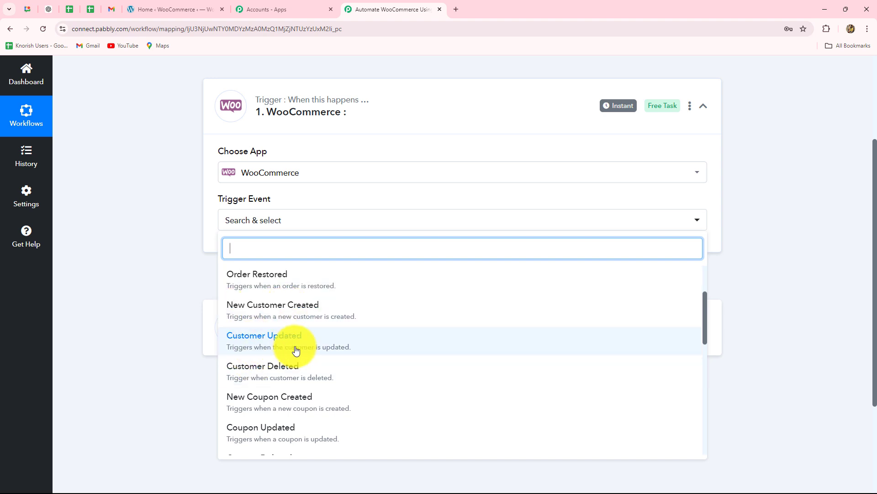
scroll(293, 382, down, 2)
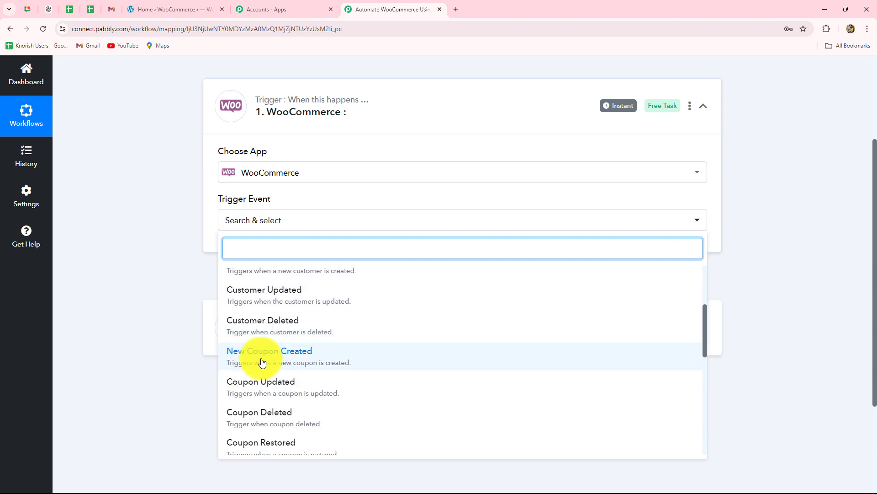
scroll(314, 428, down, 8)
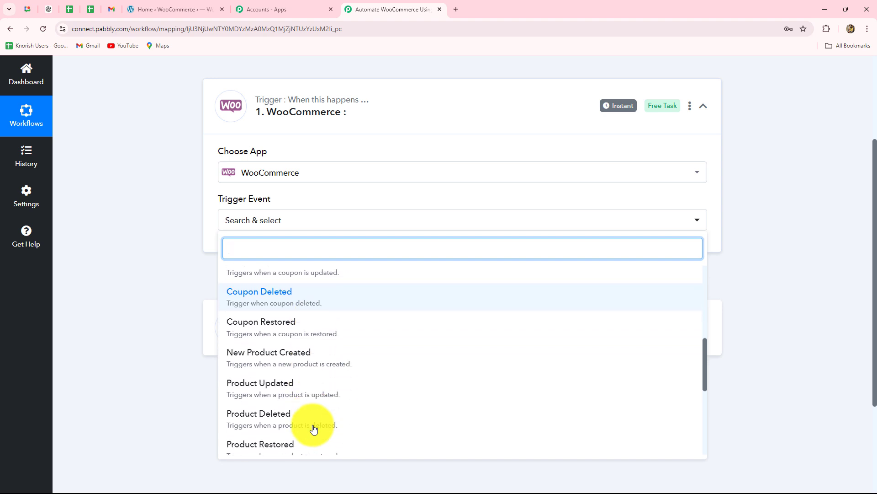
scroll(313, 425, up, 12)
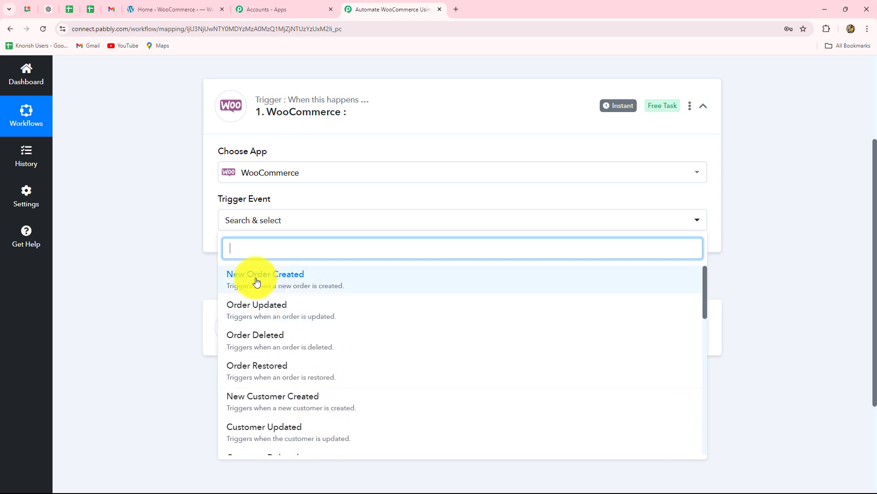
Set the trigger event to New Order Created and review the webhook setup instructions.
click(284, 282)
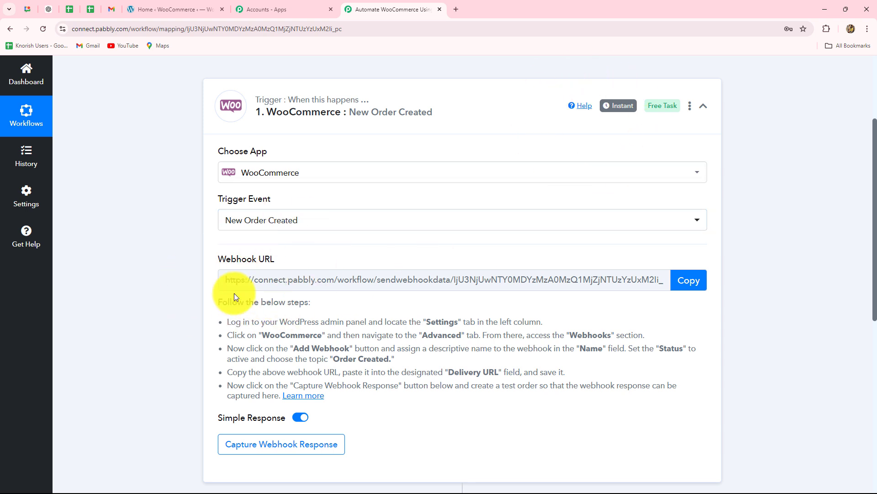
scroll(234, 295, down, 2)
drag(225, 232, 343, 308)
click(364, 324)
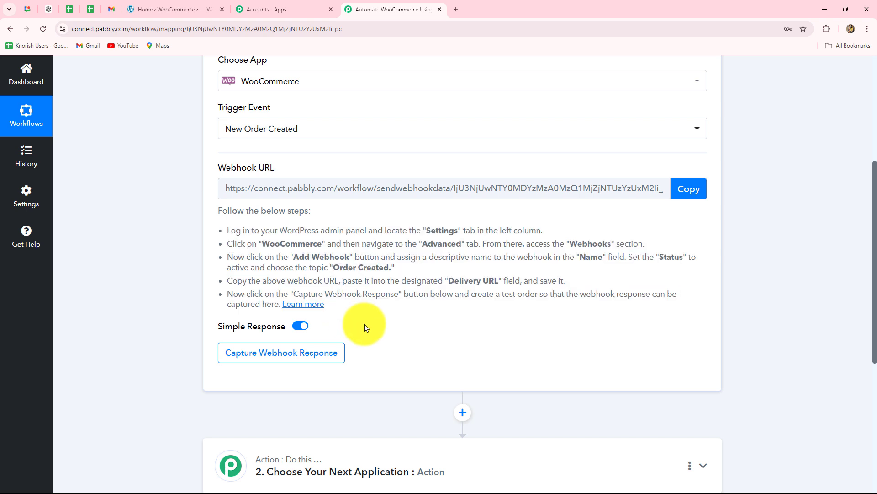
Copy the webhook URL so Pabbly waits for a webhook response.
click(696, 189)
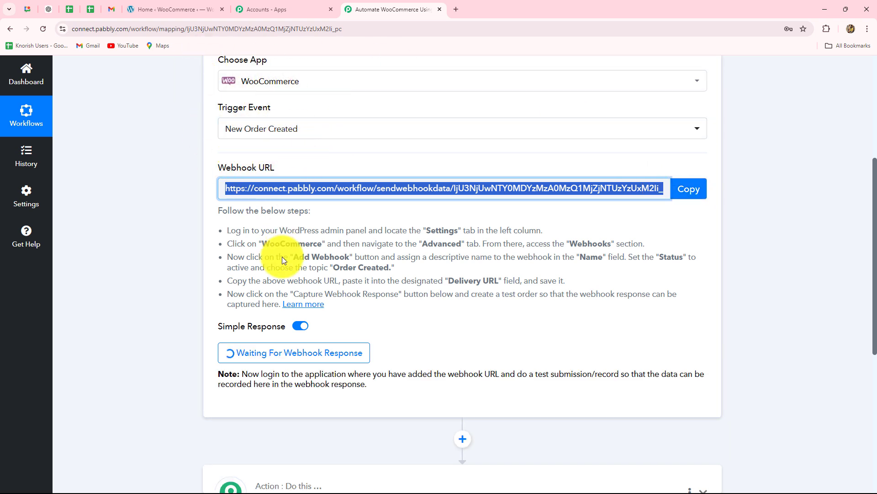
scroll(587, 299, up, 4)
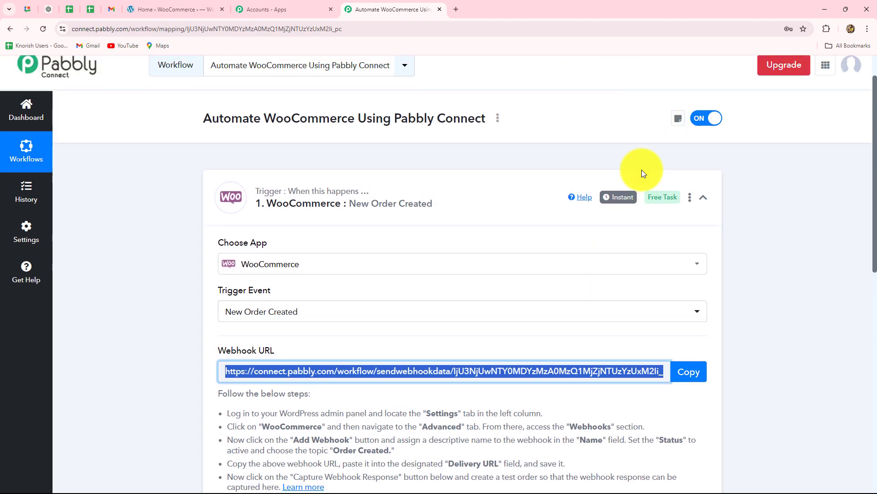
scroll(611, 227, down, 4)
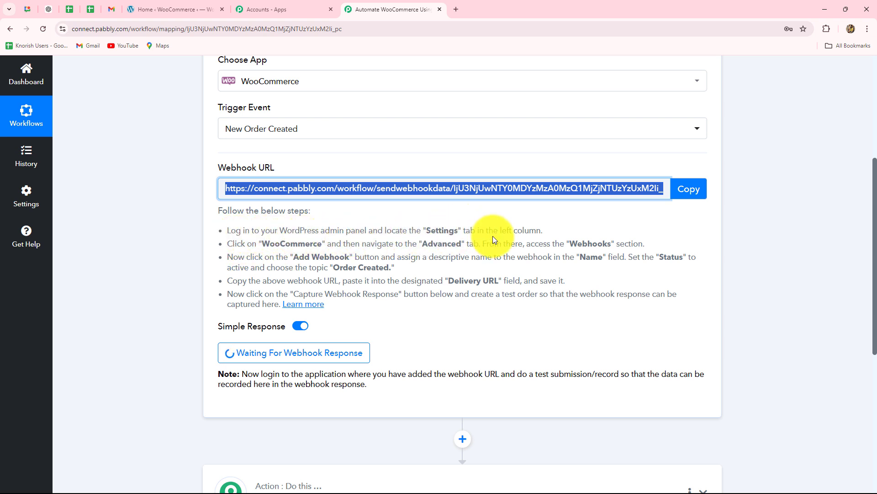
In WordPress, go to WooCommerce Settings > Advanced > Webhooks to view the existing webhooks.
click(150, 10)
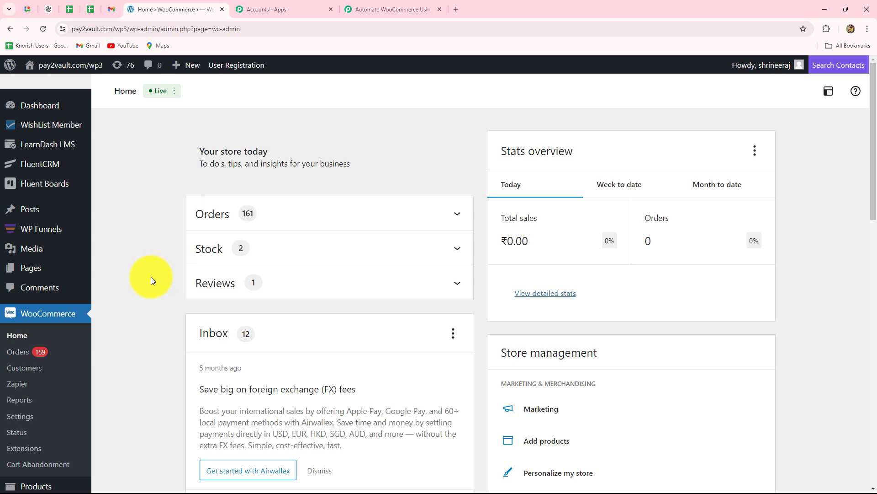
scroll(20, 320, down, 4)
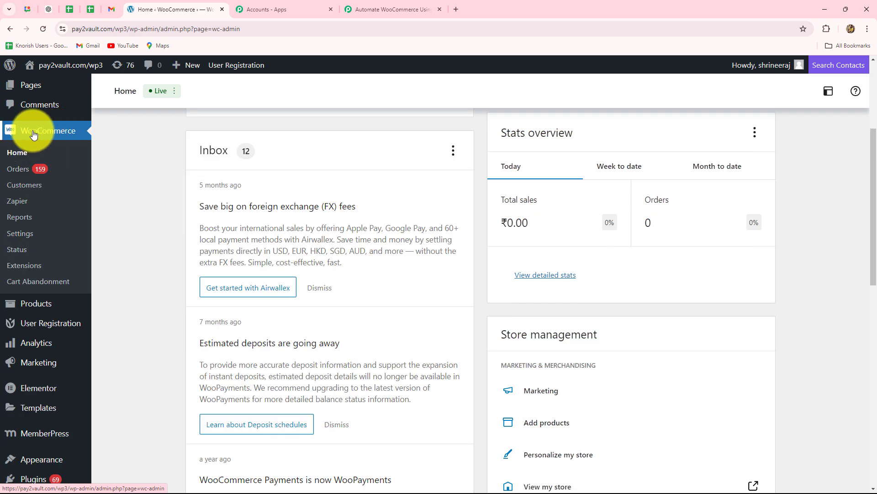
click(25, 234)
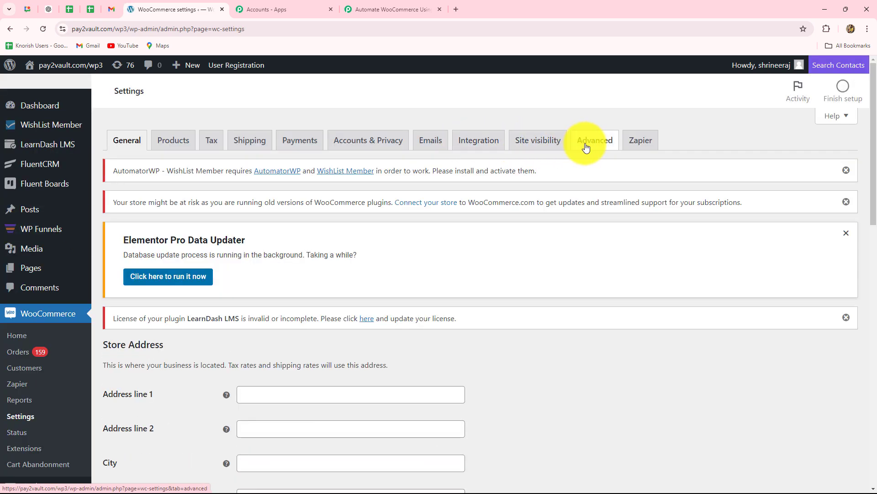
click(586, 147)
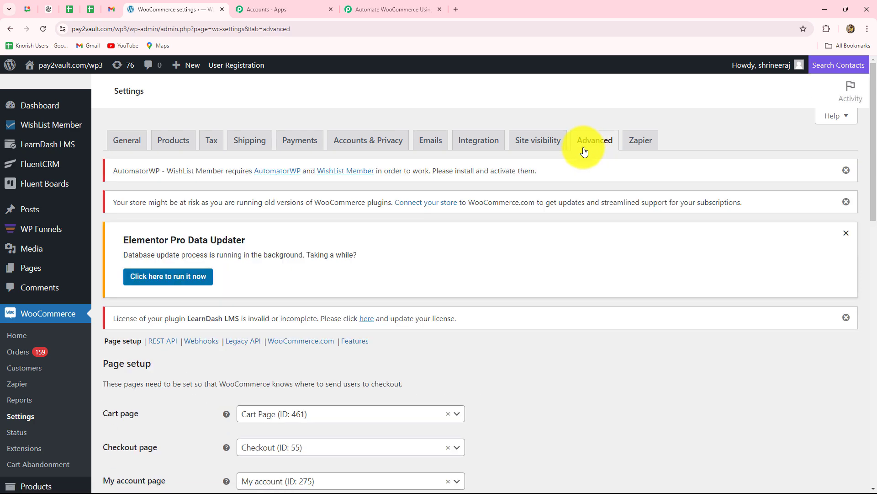
scroll(521, 248, down, 3)
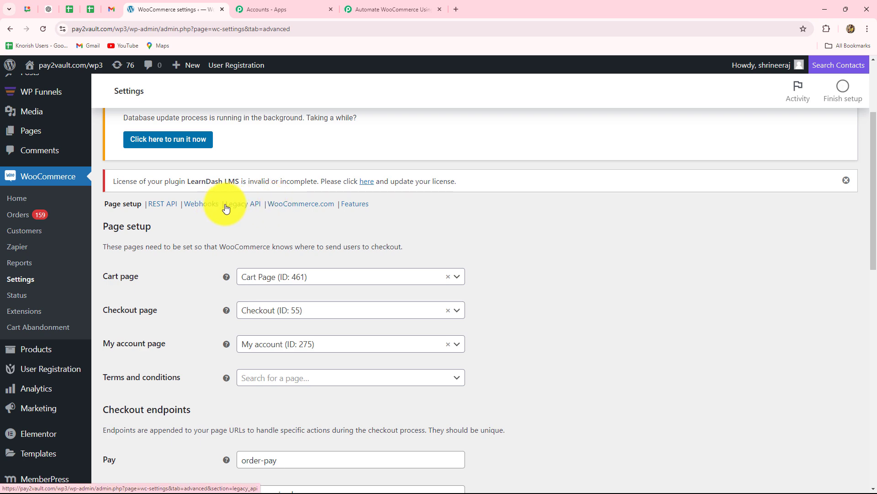
click(209, 206)
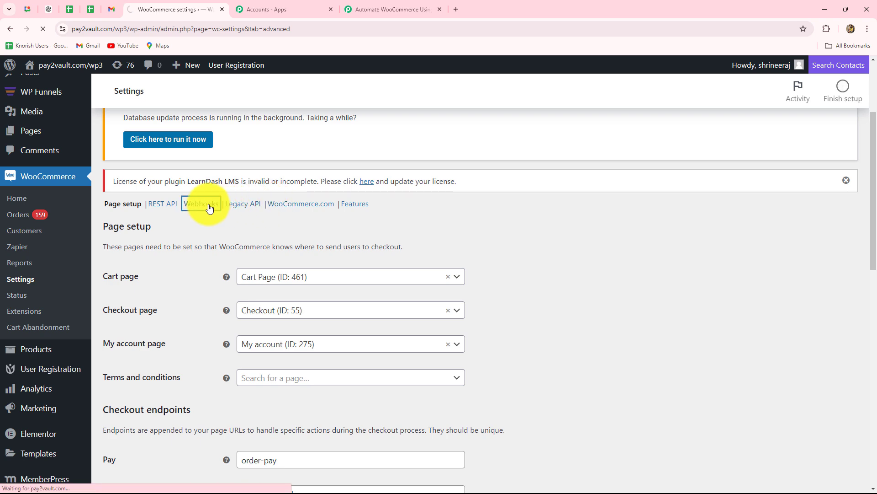
click(373, 6)
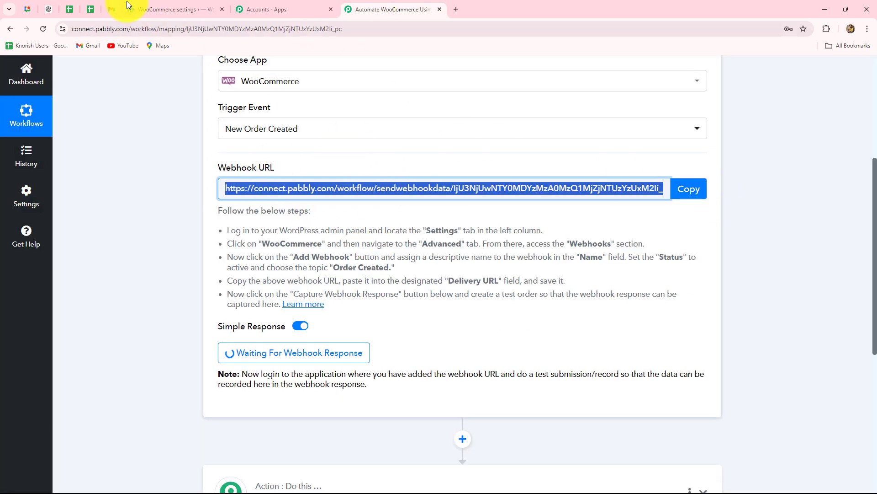
click(147, 7)
scroll(234, 284, down, 10)
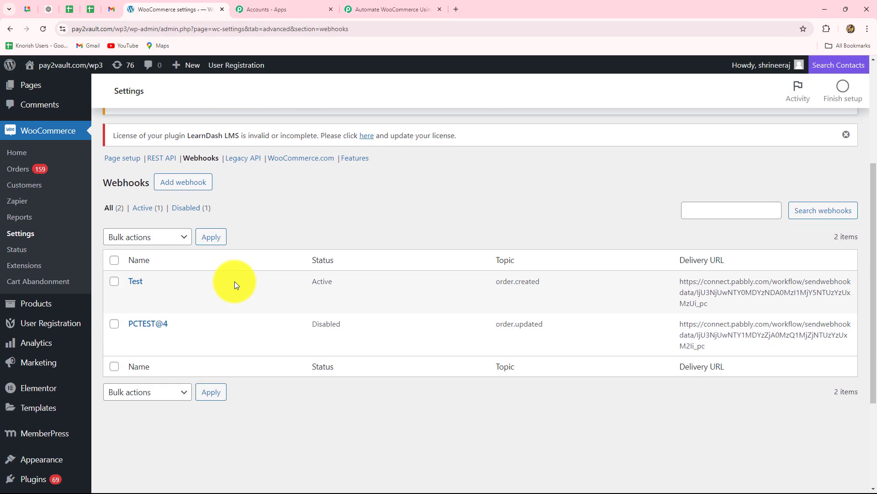
scroll(234, 283, up, 5)
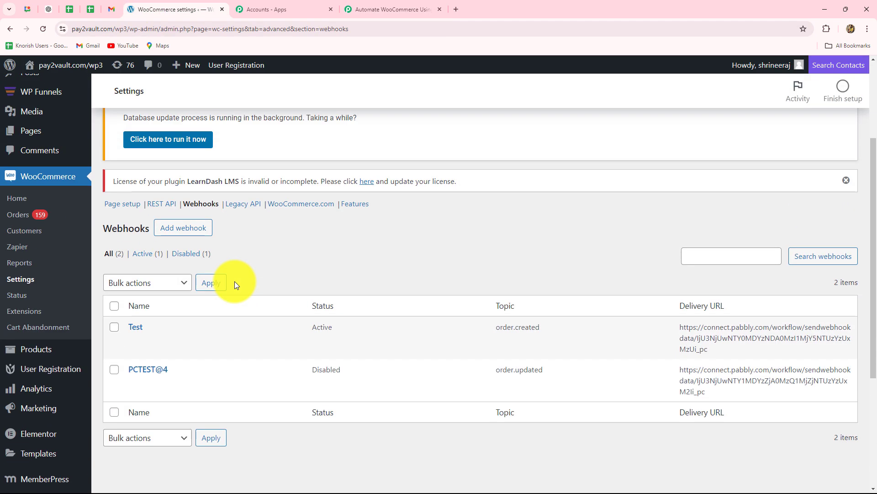
Add a new webhook named New Orders with status Active.
click(173, 229)
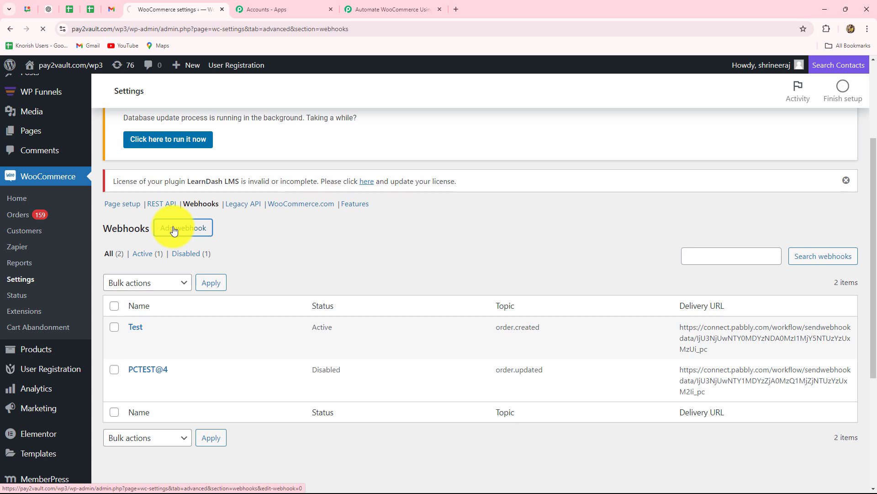
scroll(300, 230, down, 4)
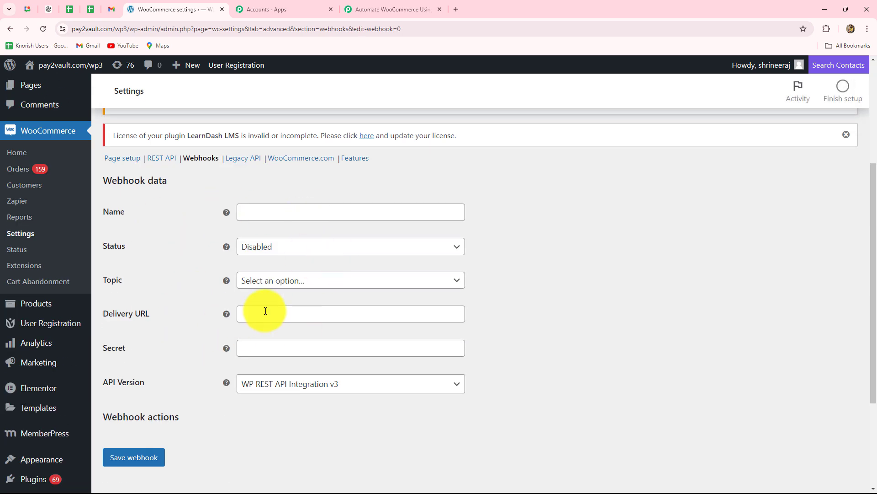
click(246, 219)
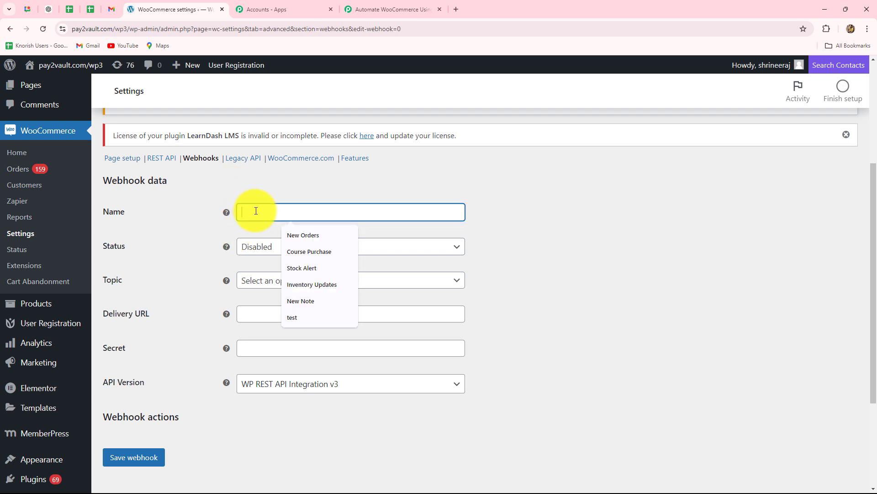
click(322, 236)
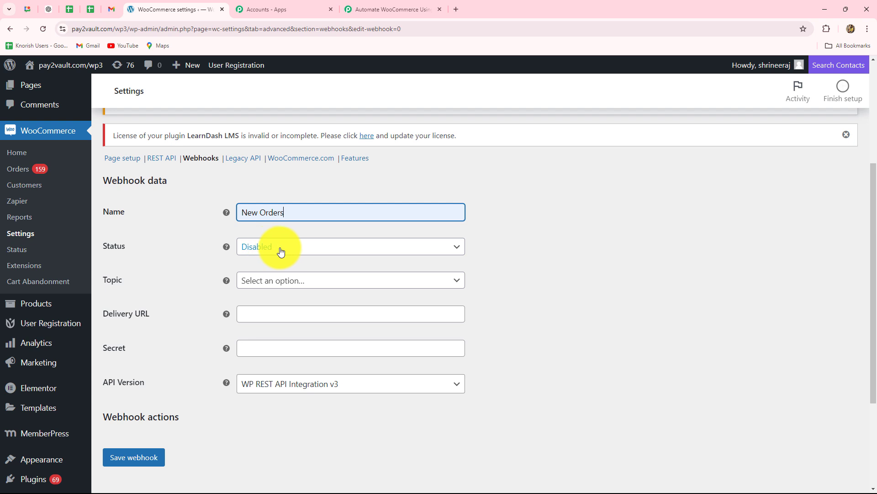
click(461, 249)
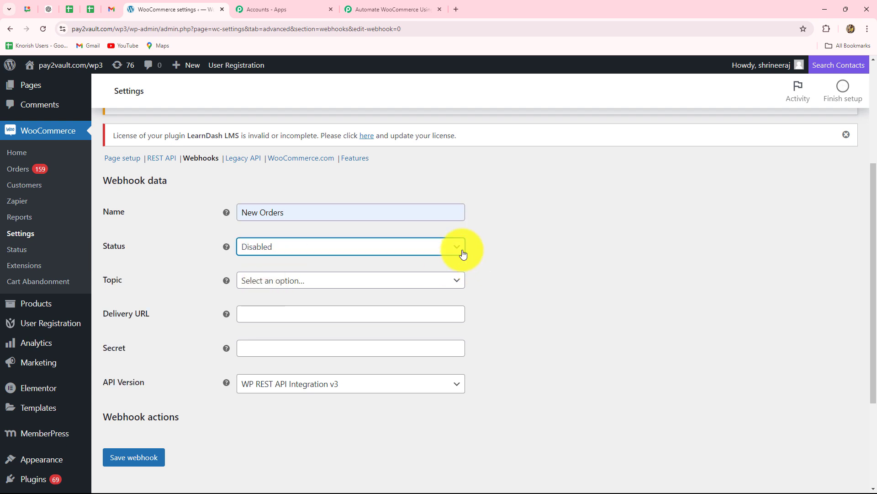
click(261, 268)
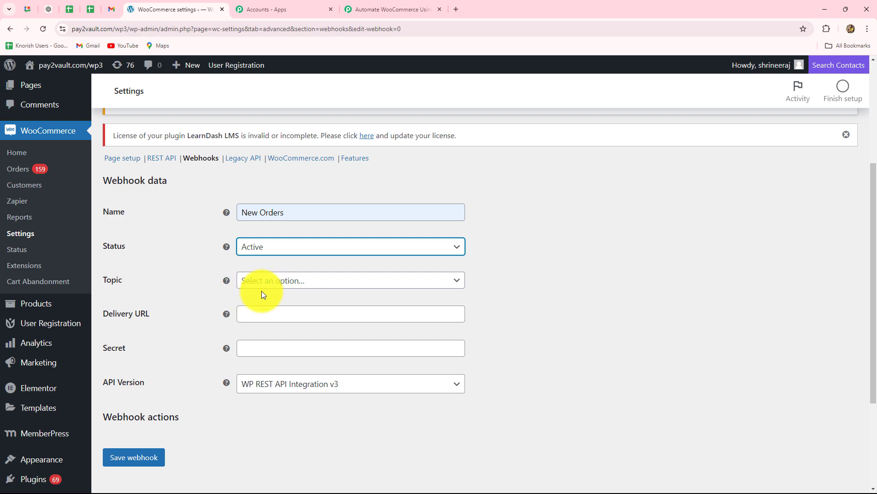
Set the webhook topic to Order created and paste the Pabbly URL as Delivery URL.
click(385, 8)
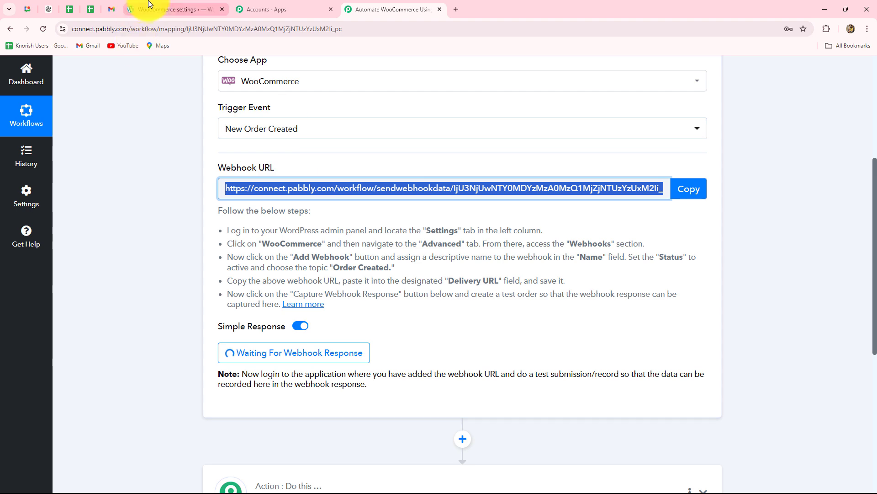
click(171, 9)
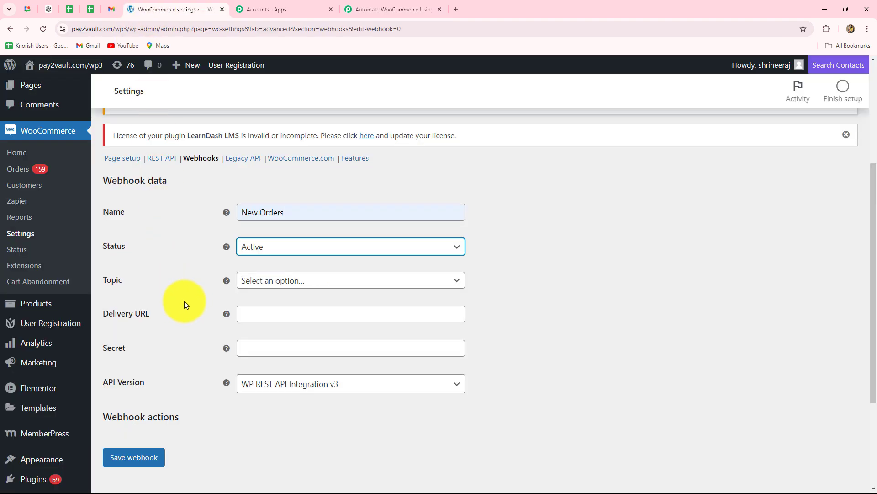
click(250, 280)
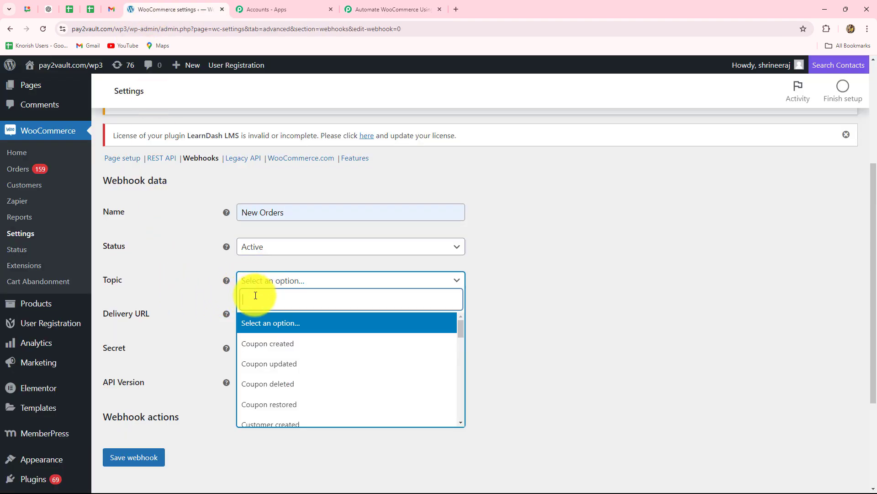
scroll(265, 361, down, 3)
click(262, 350)
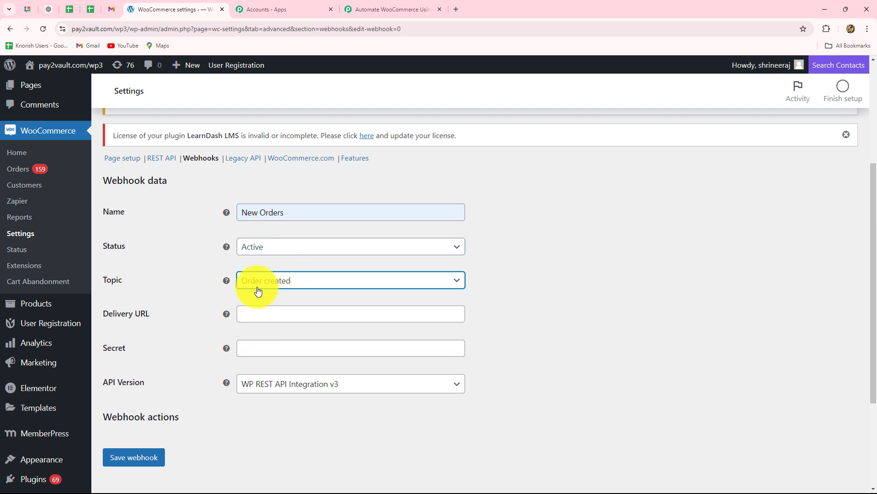
click(248, 315)
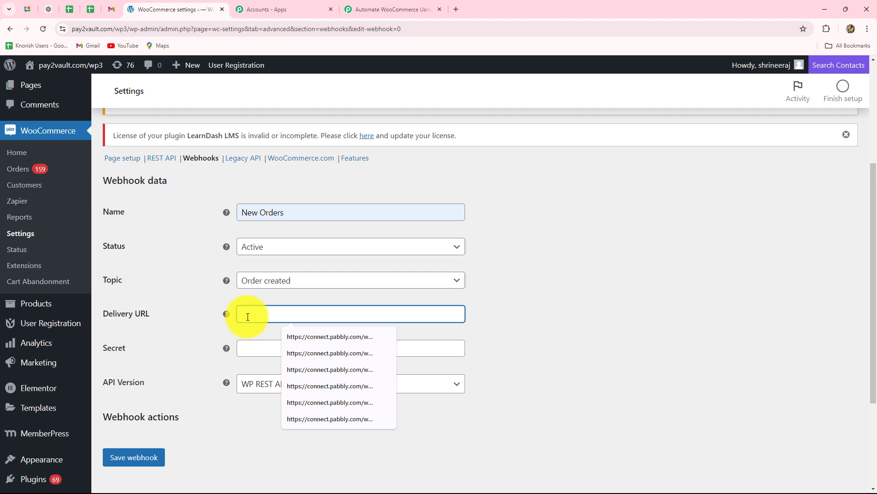
key(ctrl+v)
click(525, 310)
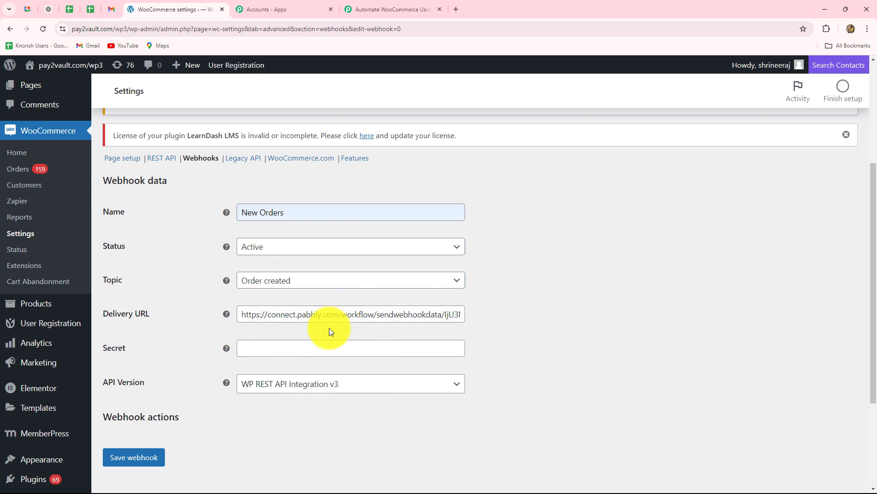
scroll(331, 330, down, 1)
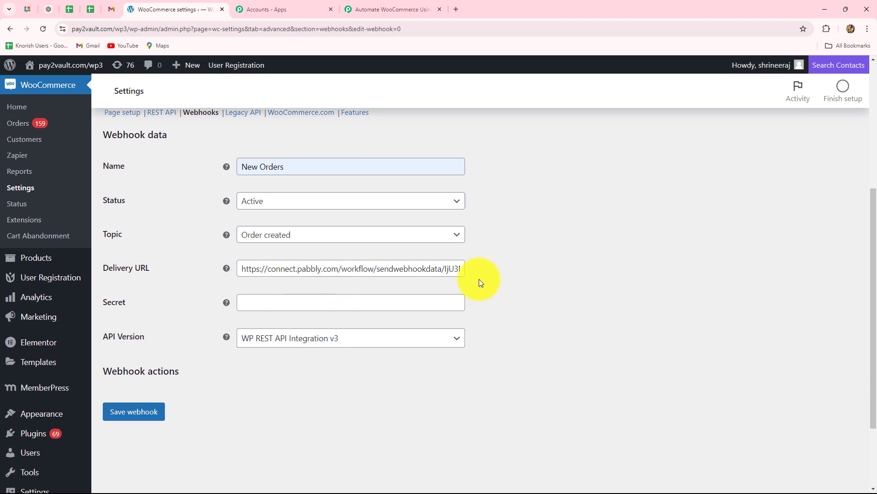
Save the New Orders webhook and confirm Pabbly captured a response with Webhook Id 2909.
click(115, 421)
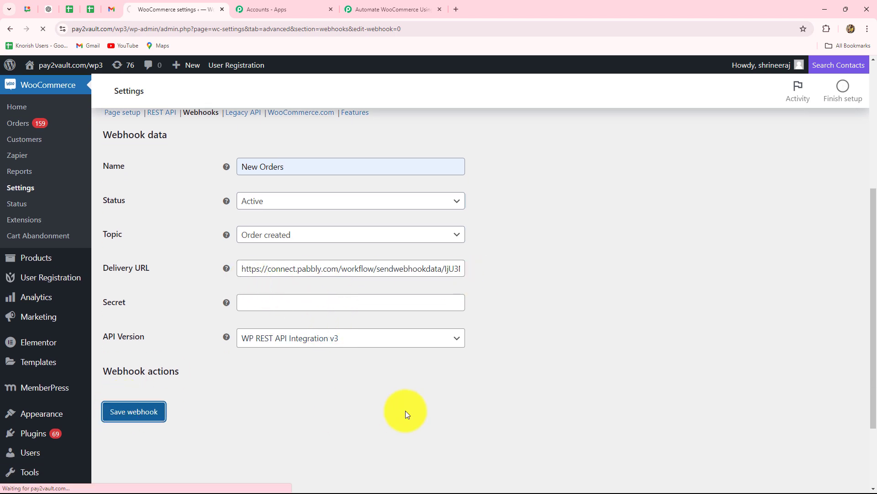
scroll(645, 194, down, 5)
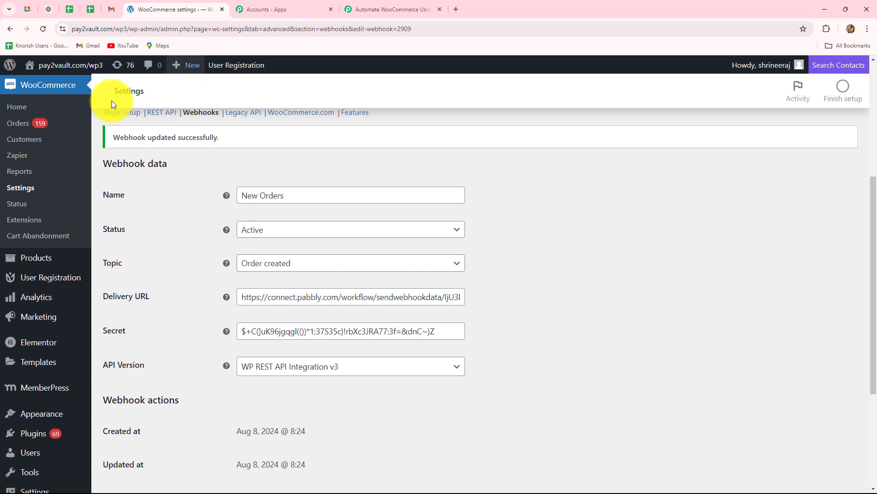
click(388, 9)
scroll(279, 276, down, 4)
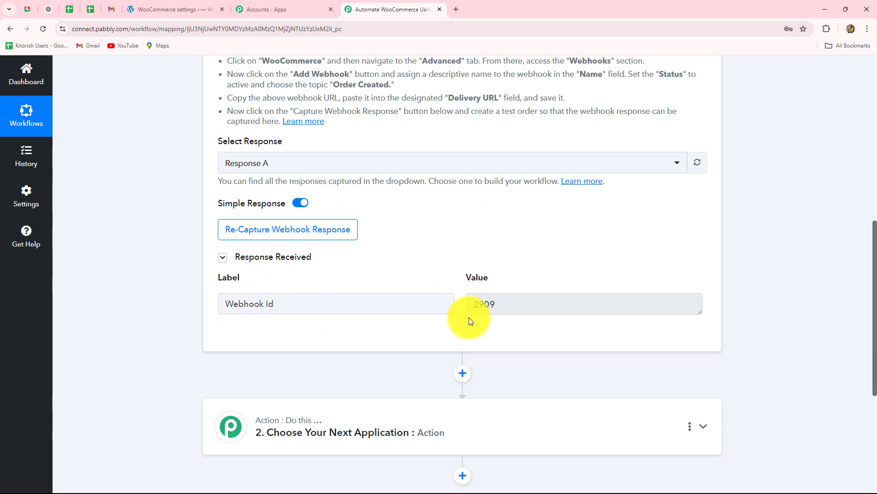
click(483, 307)
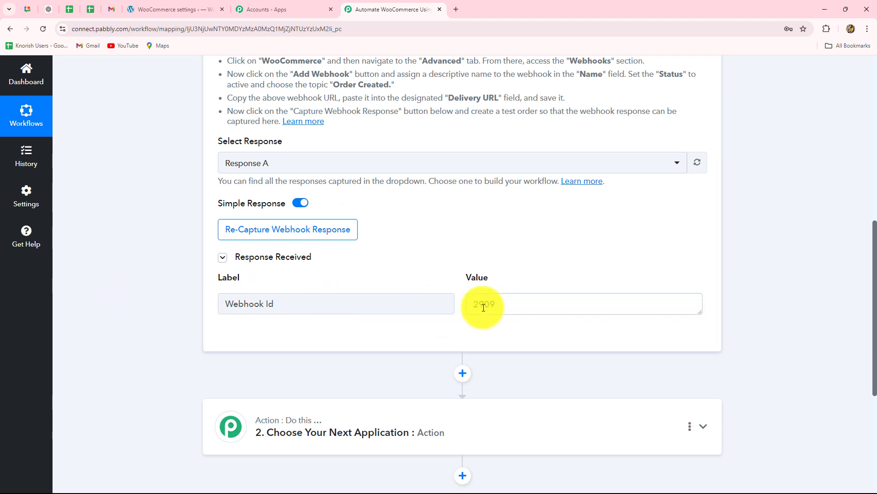
double_click(483, 307)
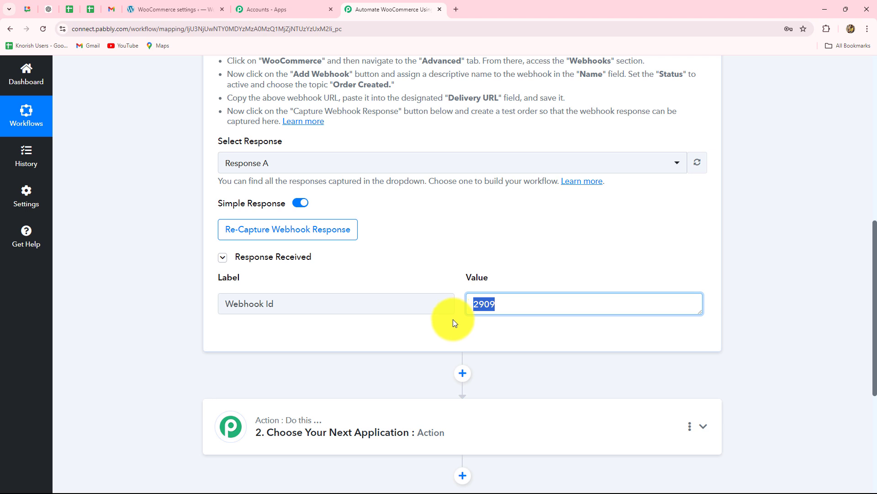
click(294, 237)
Confirm recapturing so the New Order Created trigger waits for a fresh WooCommerce response.
click(393, 338)
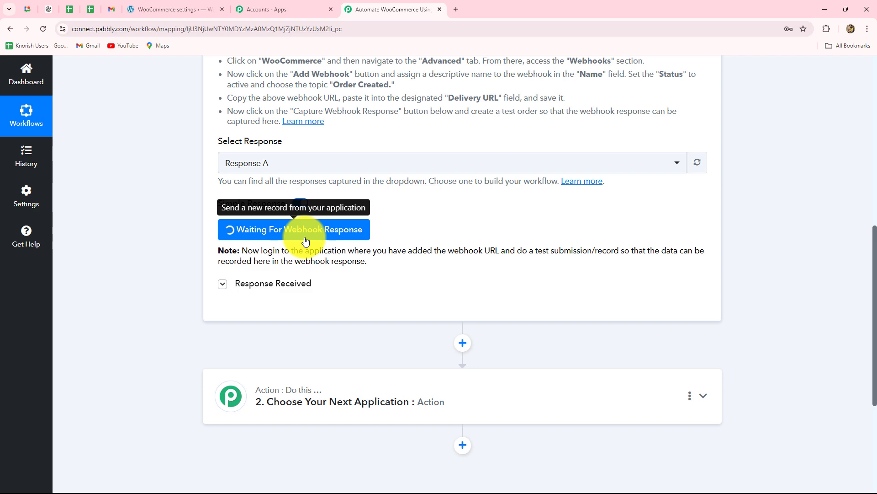
scroll(306, 241, up, 5)
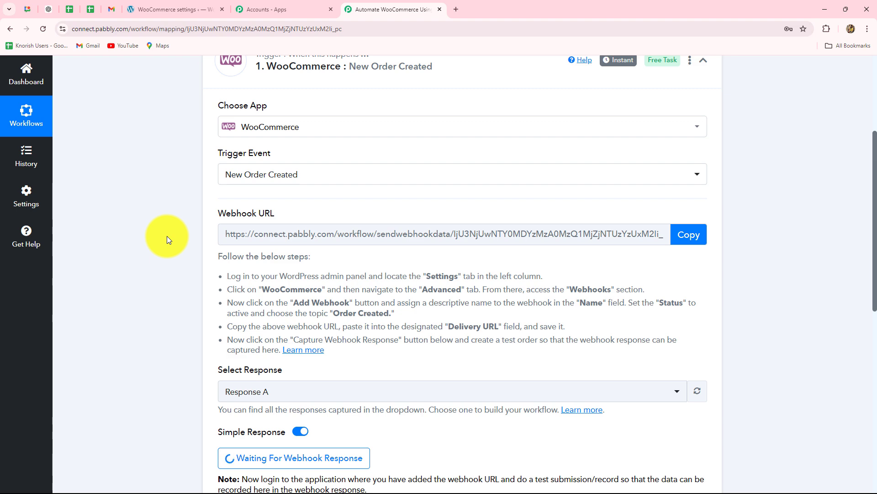
scroll(168, 235, down, 3)
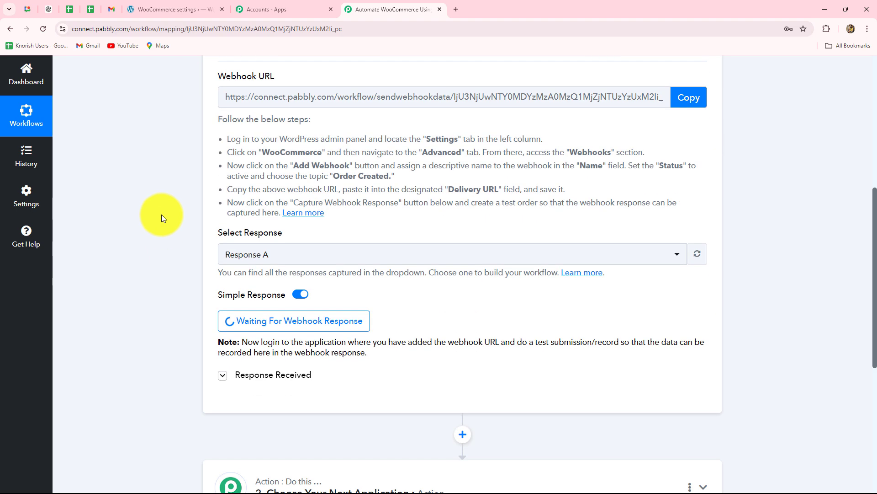
View Floral Multicolor Wallpaper from All Products and add it to the cart (₹210.00).
click(158, 7)
click(36, 257)
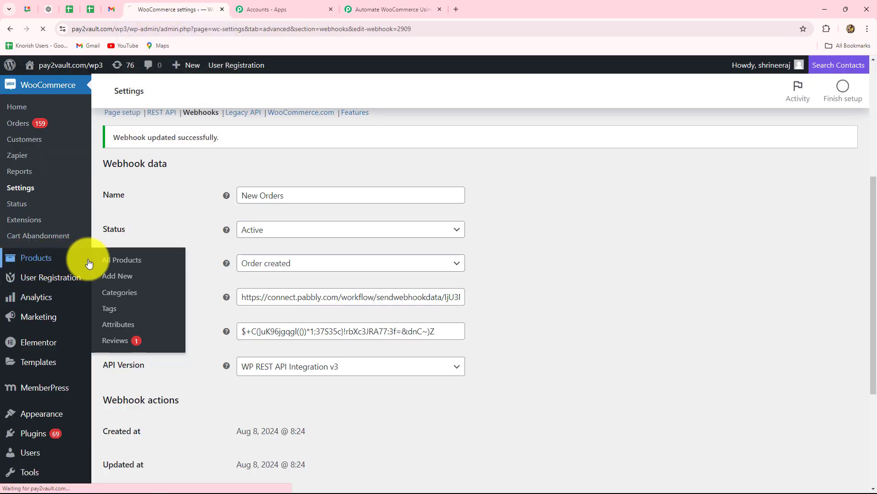
scroll(196, 290, down, 10)
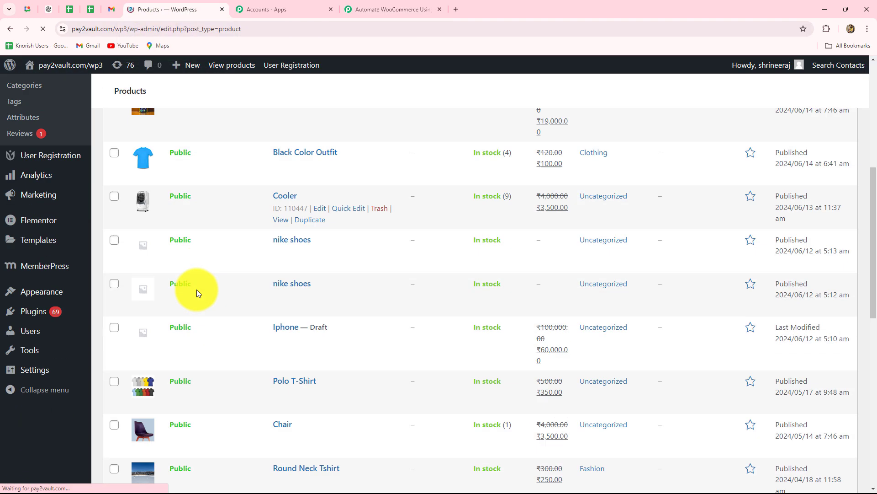
scroll(197, 292, down, 5)
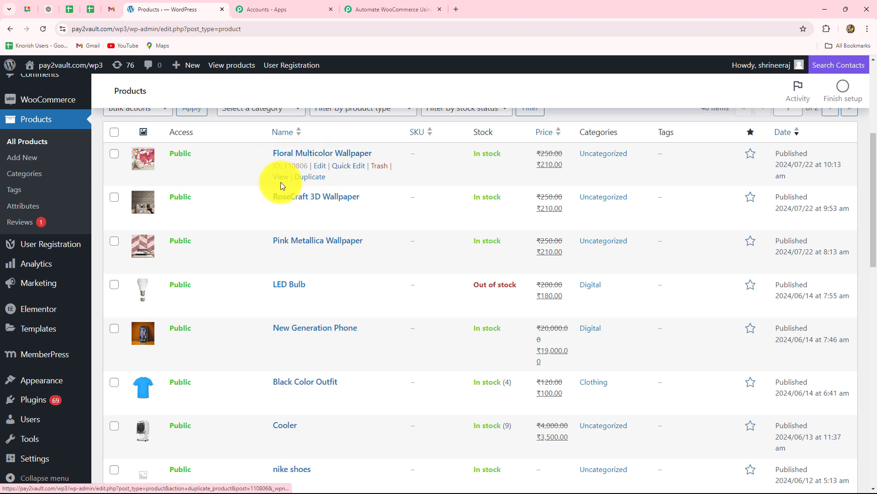
click(284, 177)
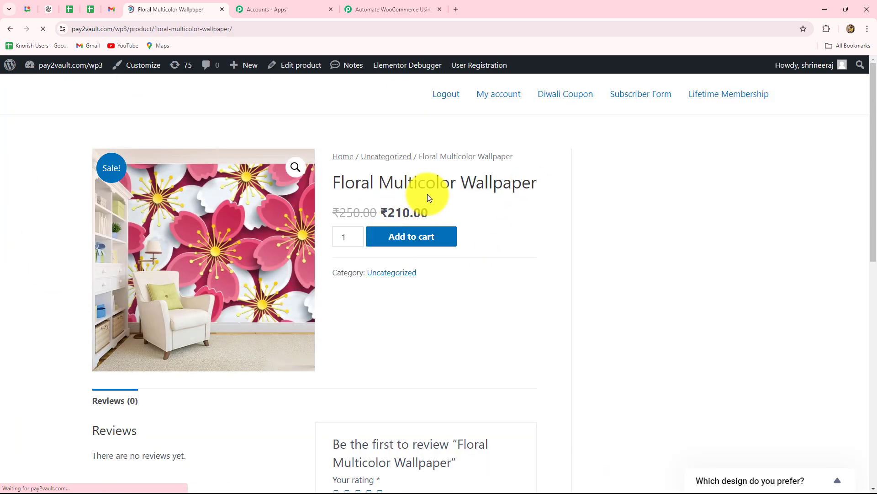
scroll(440, 308, down, 2)
click(414, 152)
scroll(402, 197, down, 5)
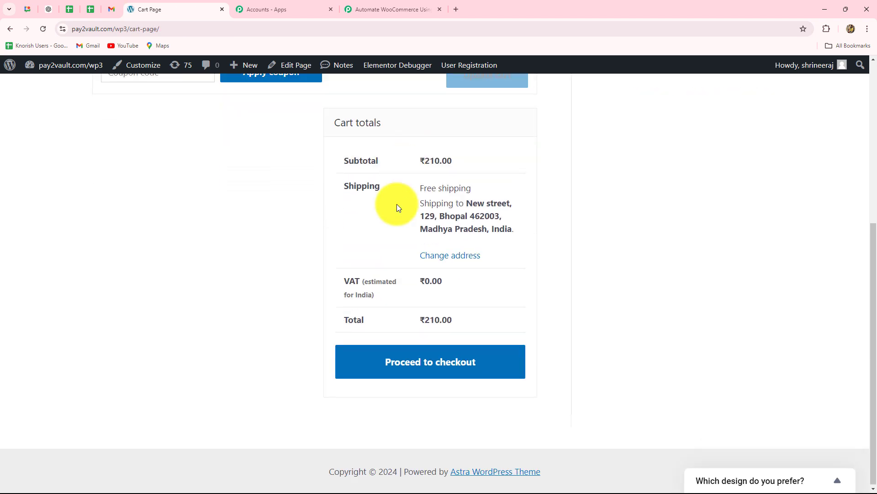
Proceed to checkout, review the prefilled billing details, and place the ₹210.00 cash-on-delivery wallpaper order.
click(419, 358)
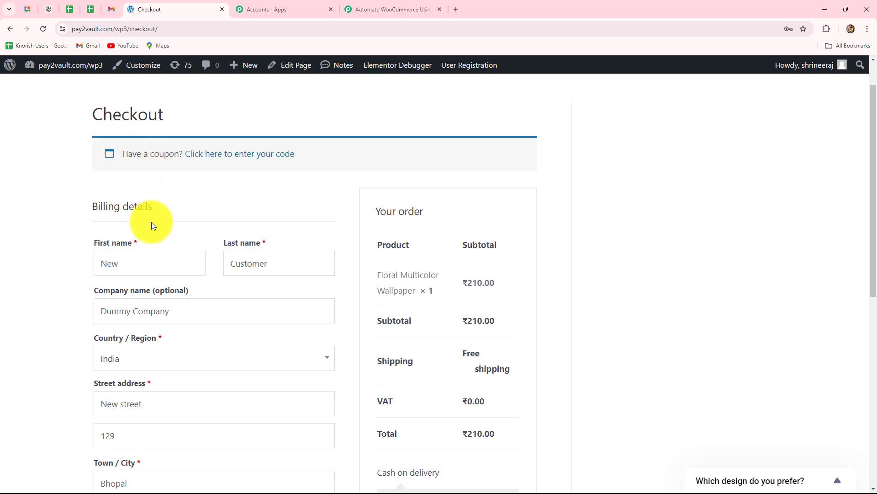
scroll(152, 221, down, 3)
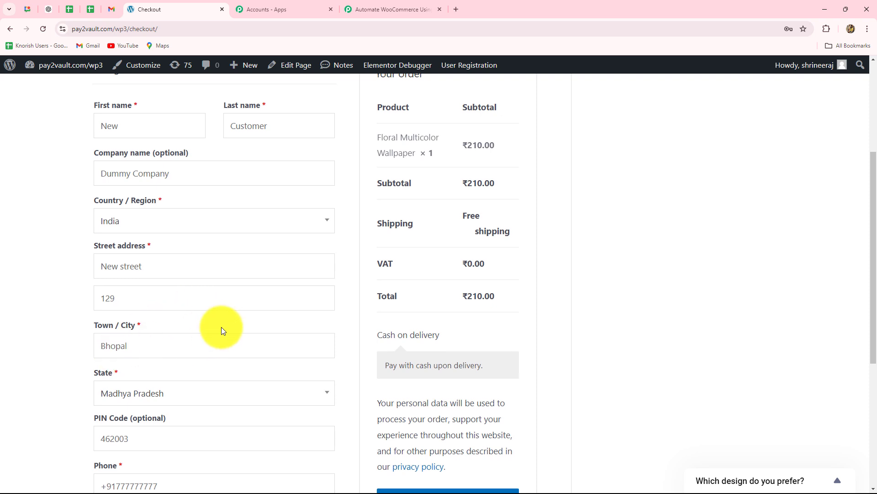
scroll(221, 327, down, 2)
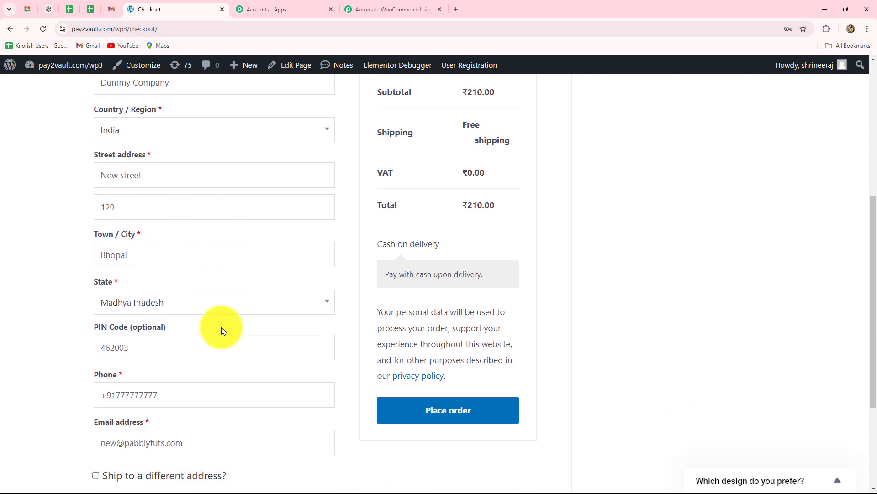
scroll(221, 327, up, 3)
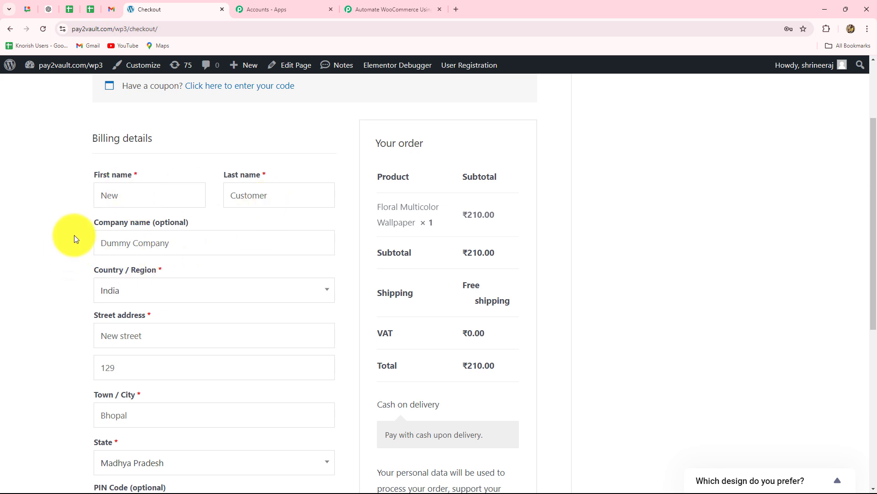
scroll(163, 252, down, 2)
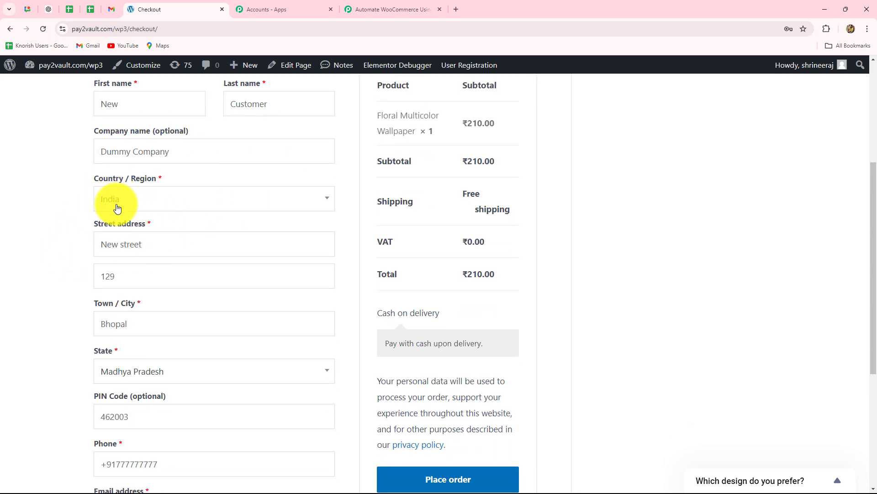
scroll(128, 208, down, 3)
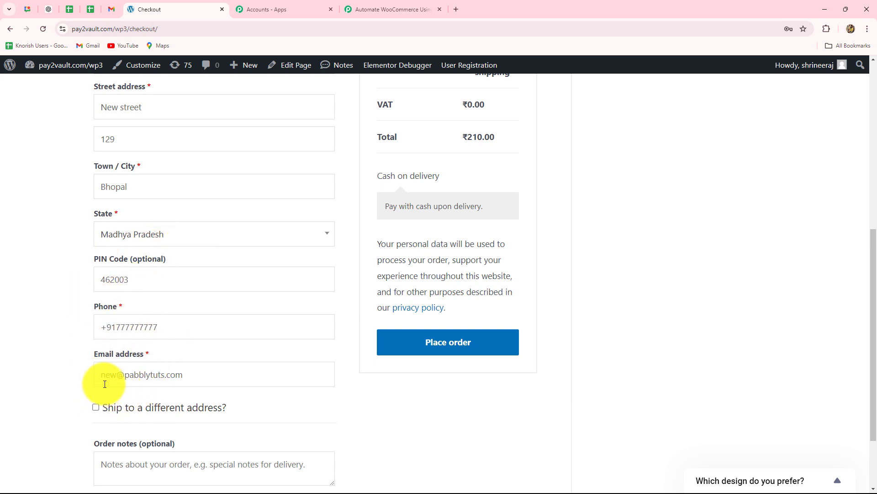
drag(175, 327, 86, 327)
click(27, 335)
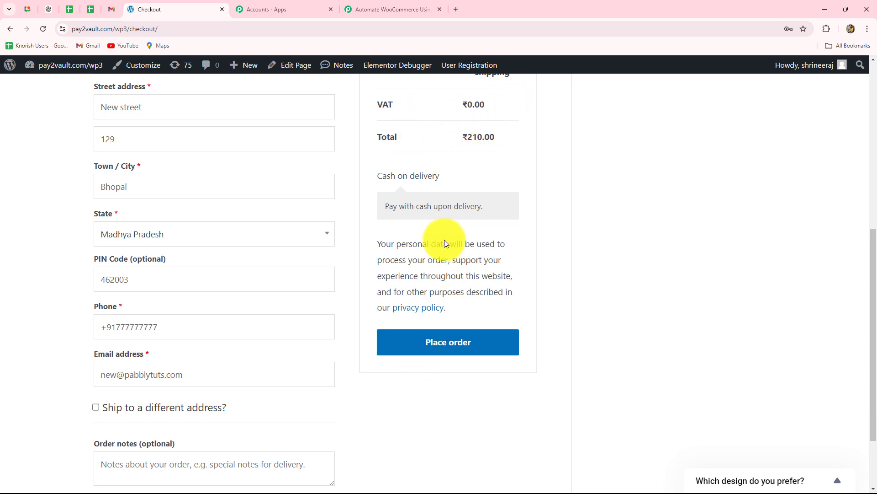
click(403, 344)
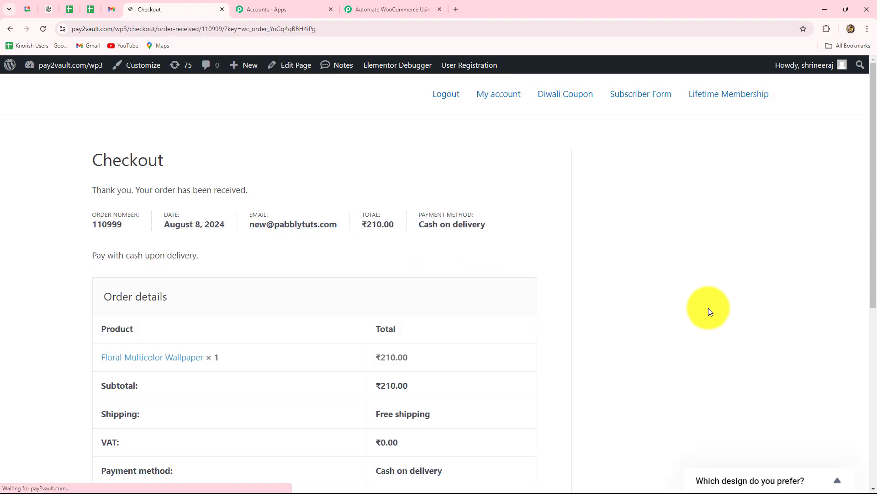
scroll(709, 308, down, 3)
scroll(708, 308, up, 3)
Back in Pabbly, review the captured order response, including the value 28799.
click(416, 8)
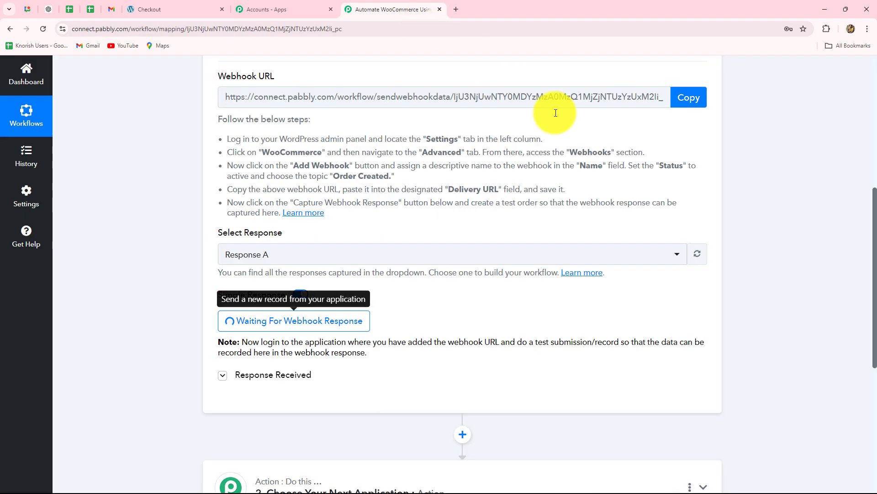
scroll(629, 177, down, 3)
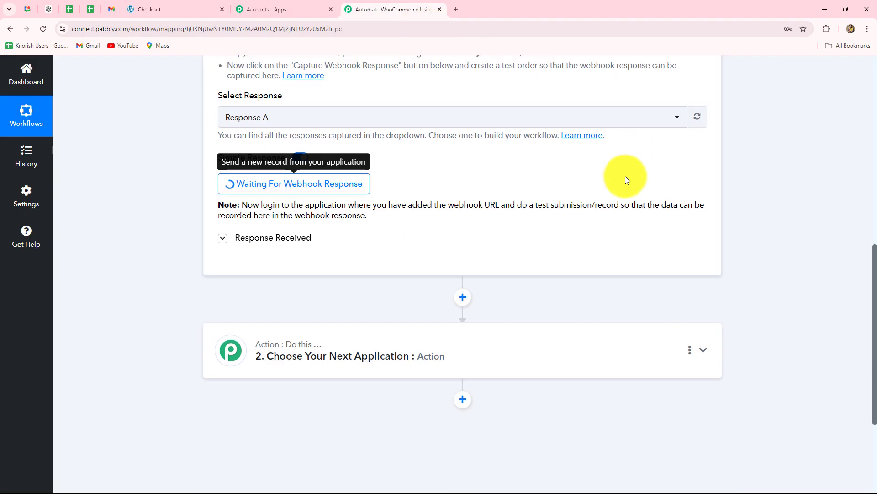
scroll(566, 343, up, 10)
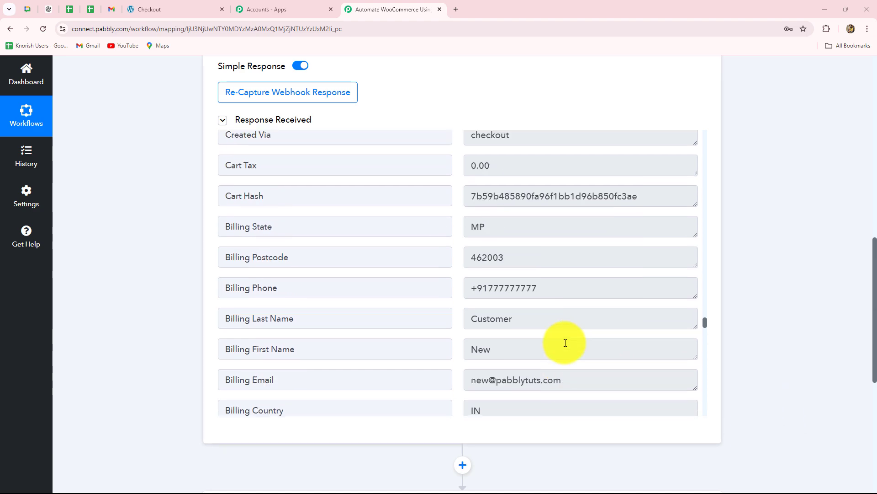
scroll(566, 343, up, 15)
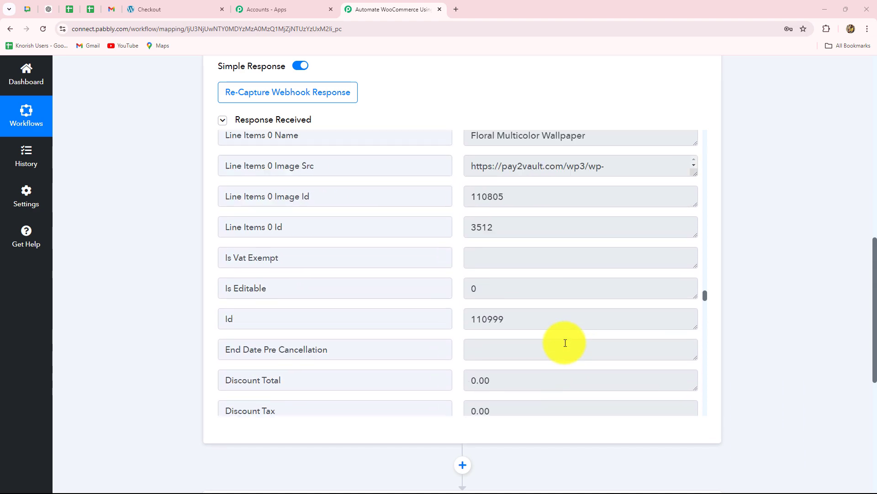
scroll(566, 343, up, 15)
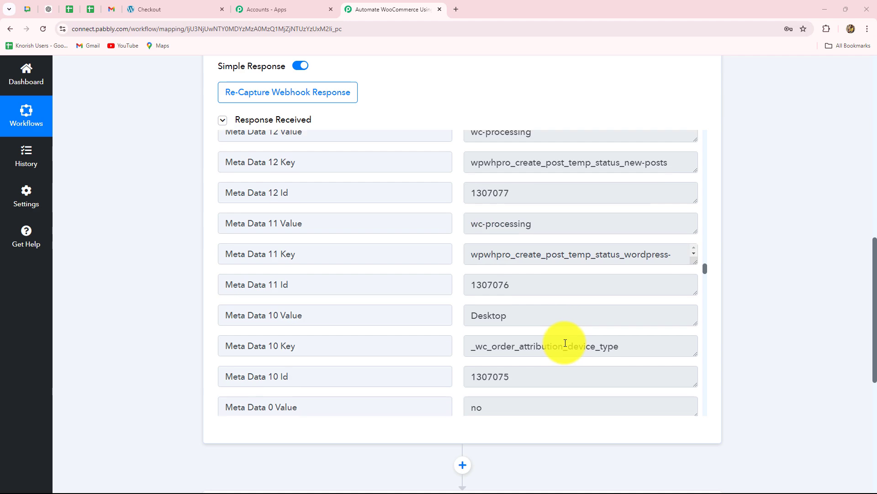
scroll(565, 342, up, 15)
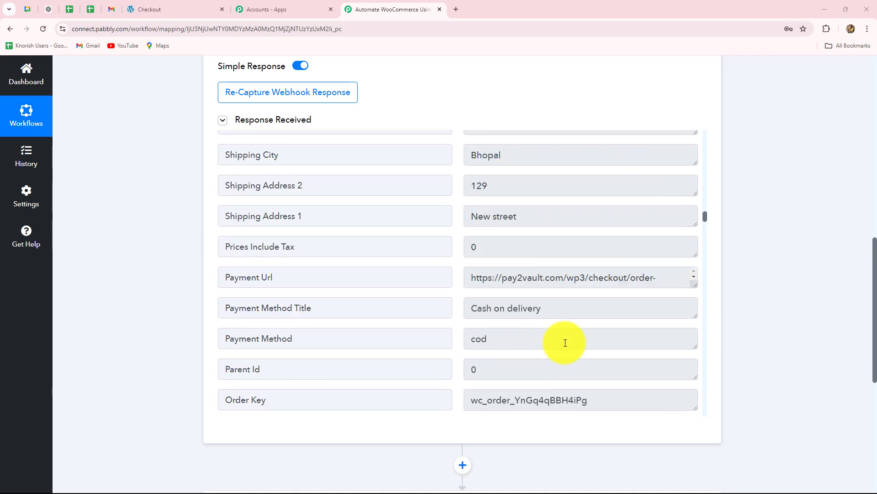
double_click(485, 260)
scroll(533, 309, down, 2)
scroll(637, 207, up, 2)
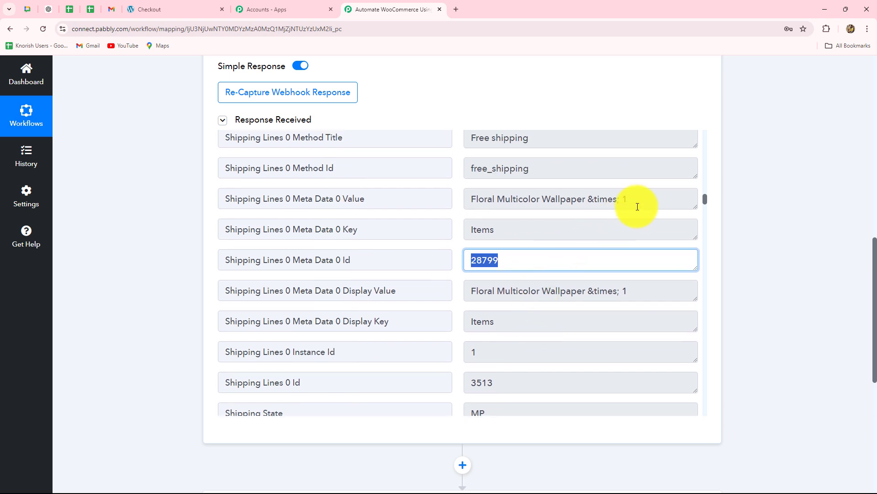
Check the captured Floral Multicolor Wallpaper line item, Cash on delivery payment, and shipping address fields.
triple_click(558, 205)
scroll(519, 294, up, 3)
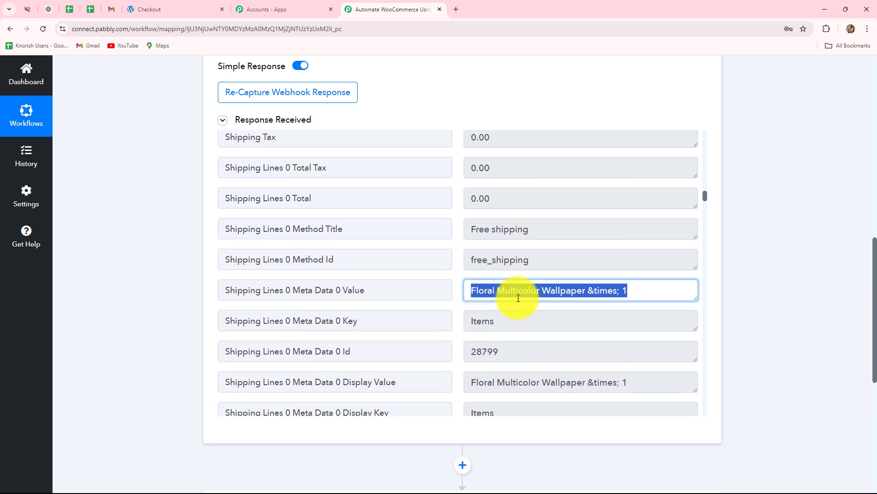
scroll(502, 310, down, 10)
scroll(504, 312, up, 2)
scroll(521, 297, down, 2)
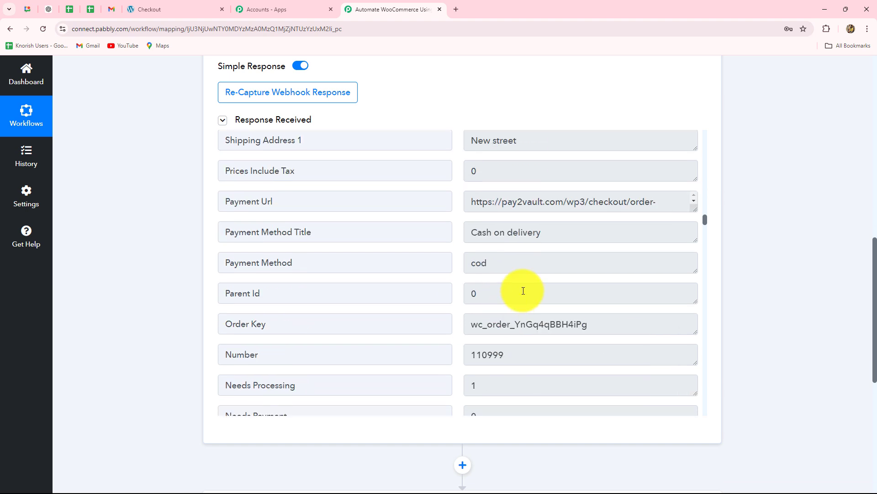
triple_click(554, 232)
scroll(478, 281, up, 3)
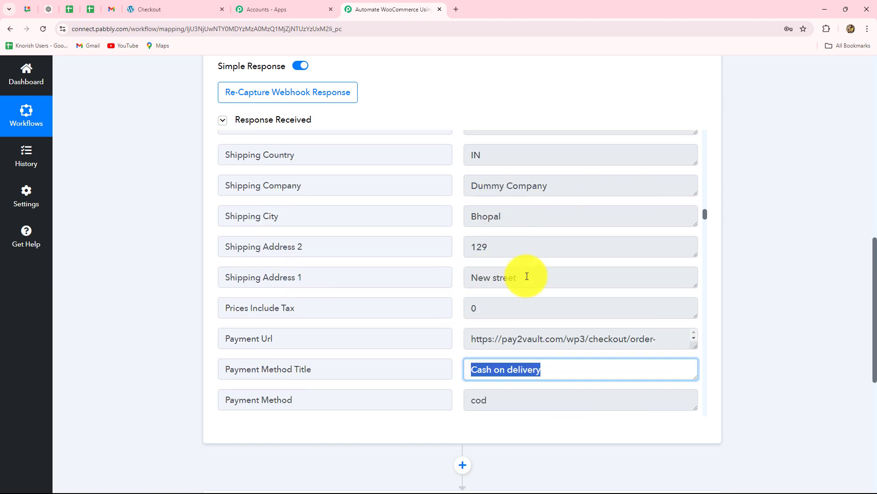
triple_click(529, 279)
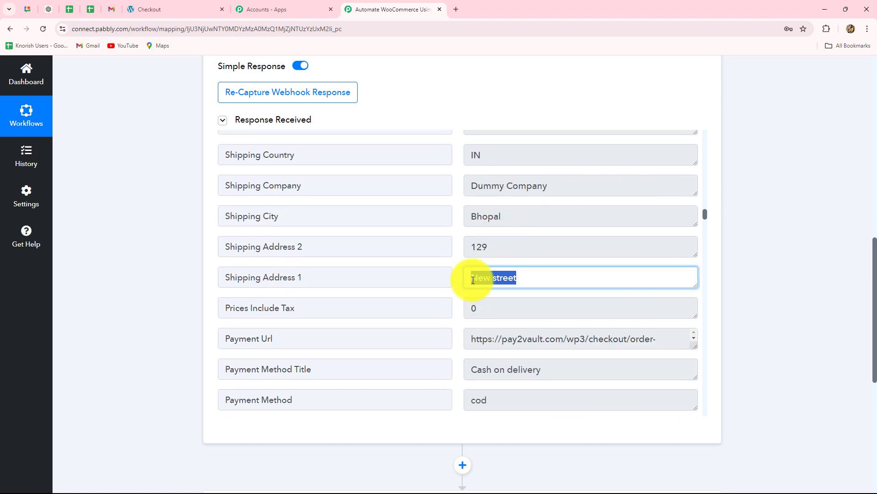
scroll(509, 235, up, 3)
triple_click(509, 243)
scroll(511, 298, up, 3)
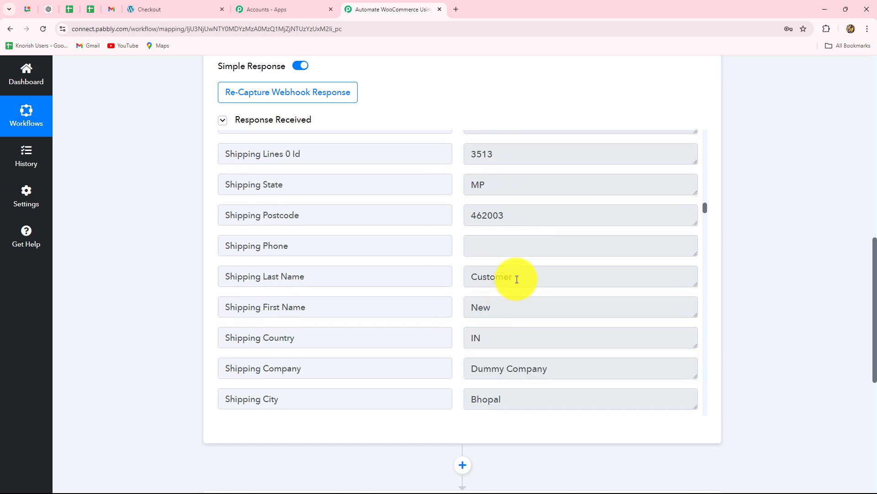
triple_click(513, 276)
drag(504, 219, 487, 218)
triple_click(483, 216)
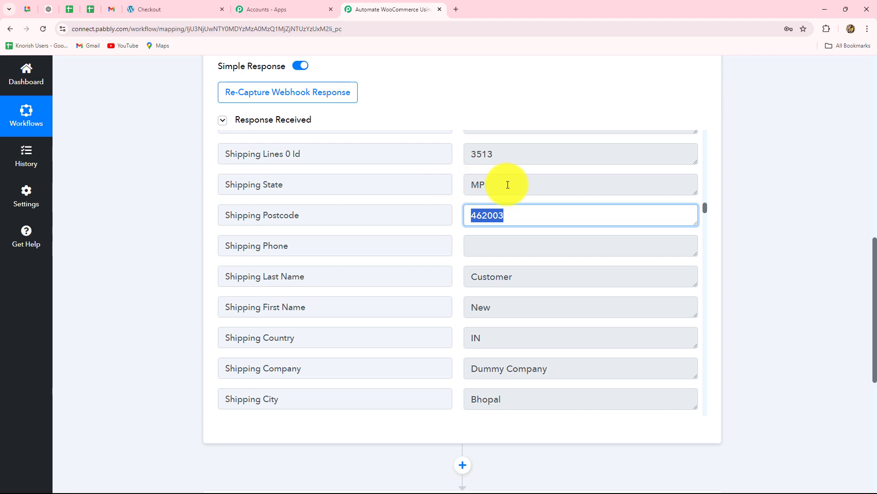
Check the captured billing email and line item price 210, then collapse the WooCommerce trigger.
scroll(484, 279, down, 10)
scroll(485, 283, down, 15)
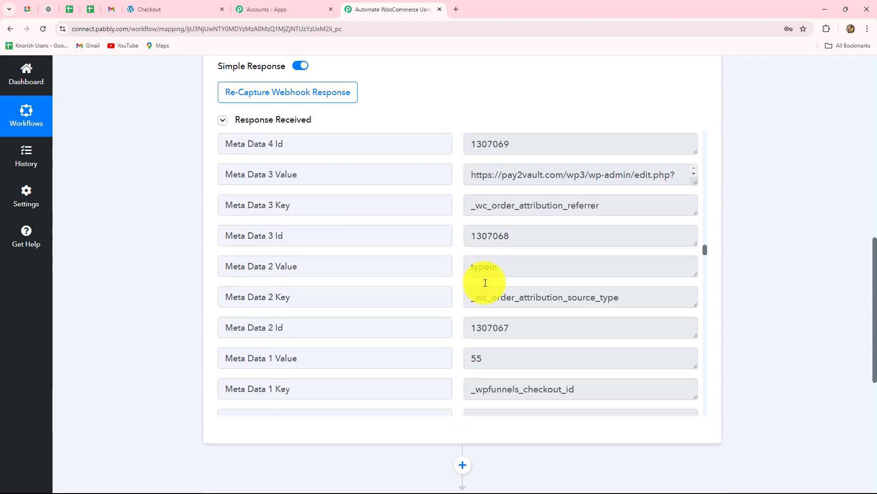
triple_click(560, 203)
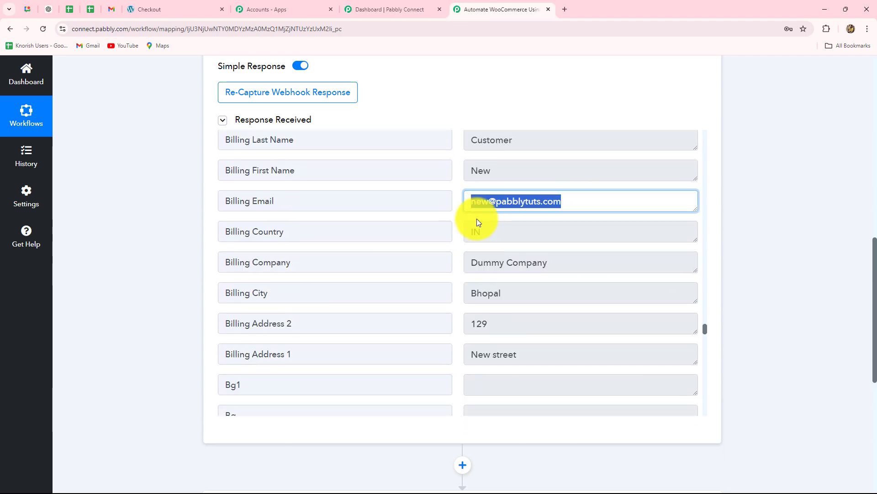
scroll(564, 281, down, 15)
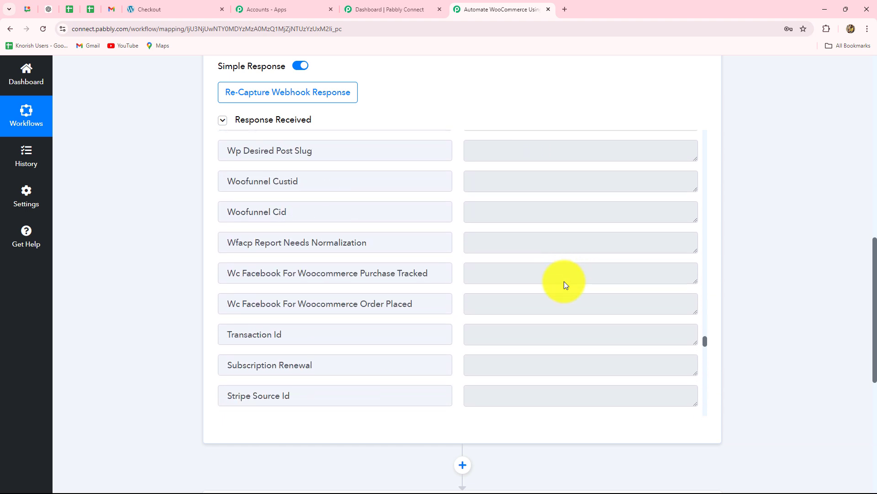
scroll(564, 281, down, 10)
double_click(477, 211)
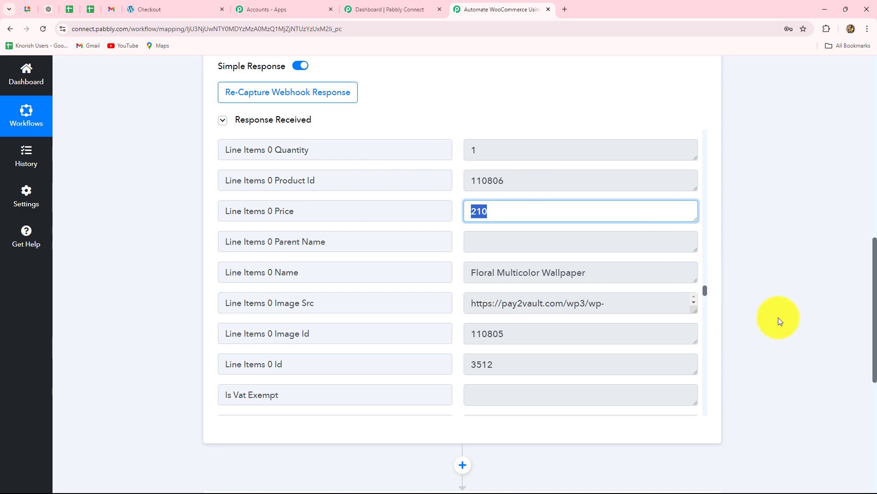
scroll(779, 319, up, 6)
scroll(780, 317, up, 7)
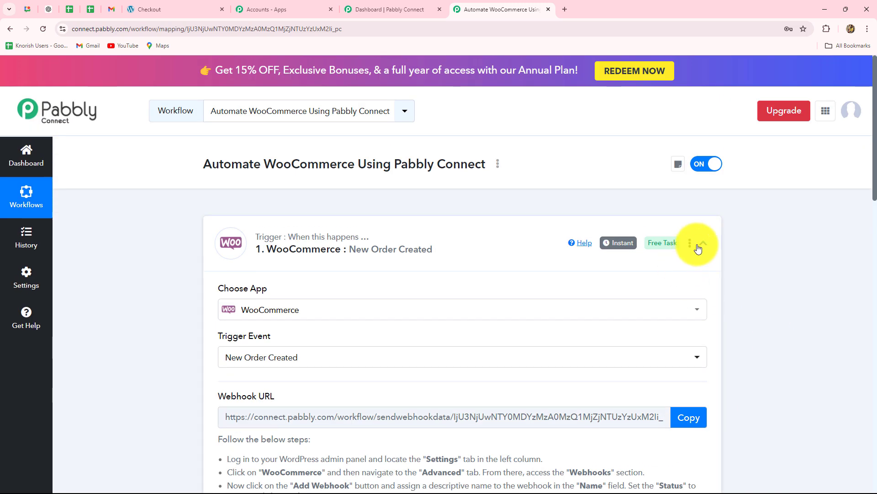
click(688, 248)
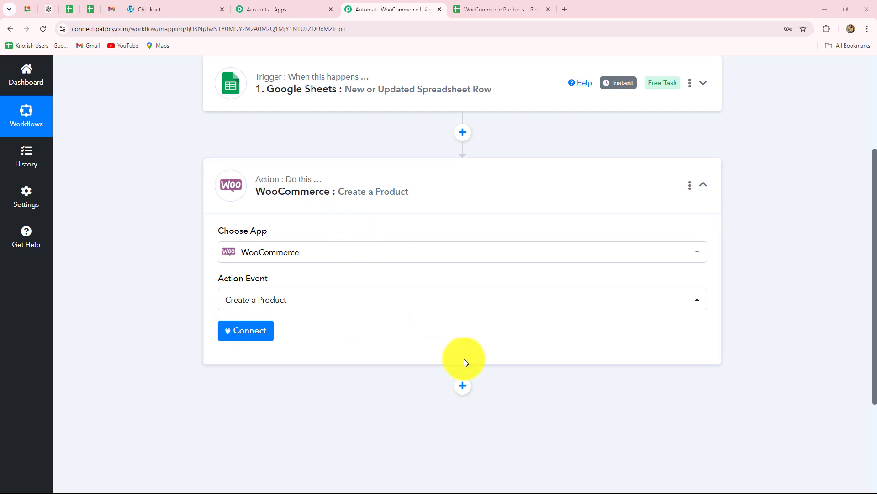
scroll(465, 358, up, 2)
scroll(451, 369, down, 1)
key(ctrl+Tab)
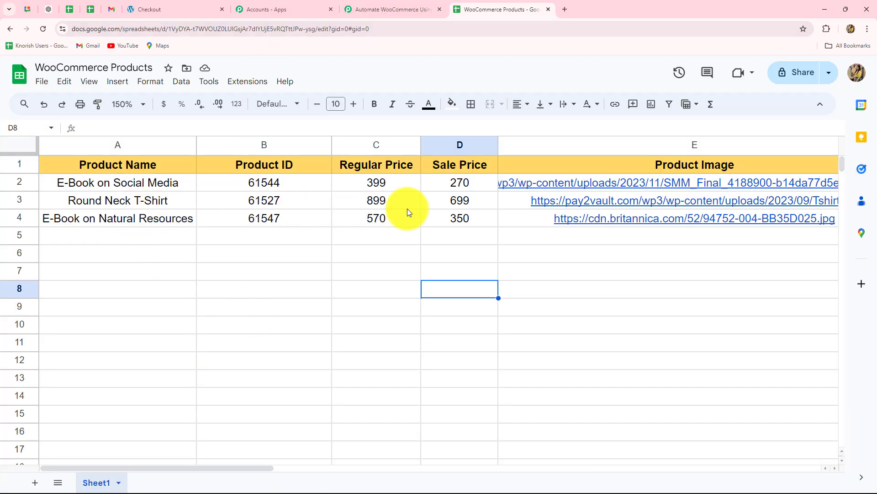
drag(183, 468, 223, 412)
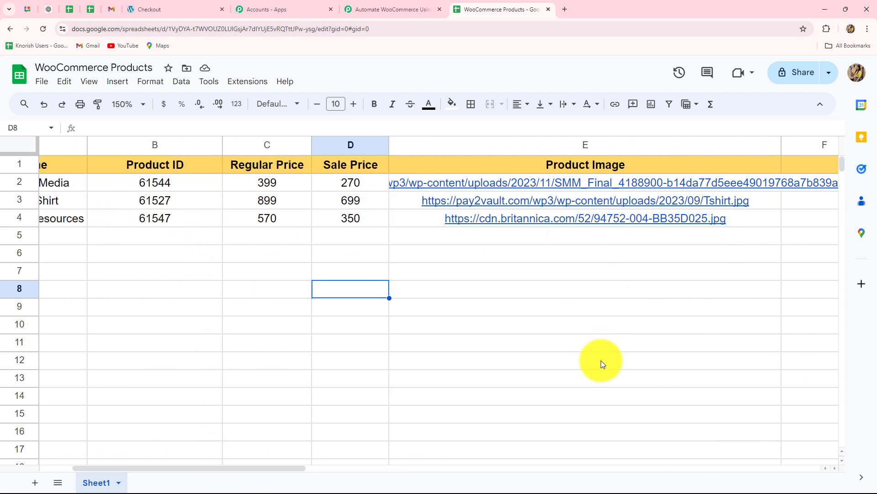
drag(278, 465, 194, 435)
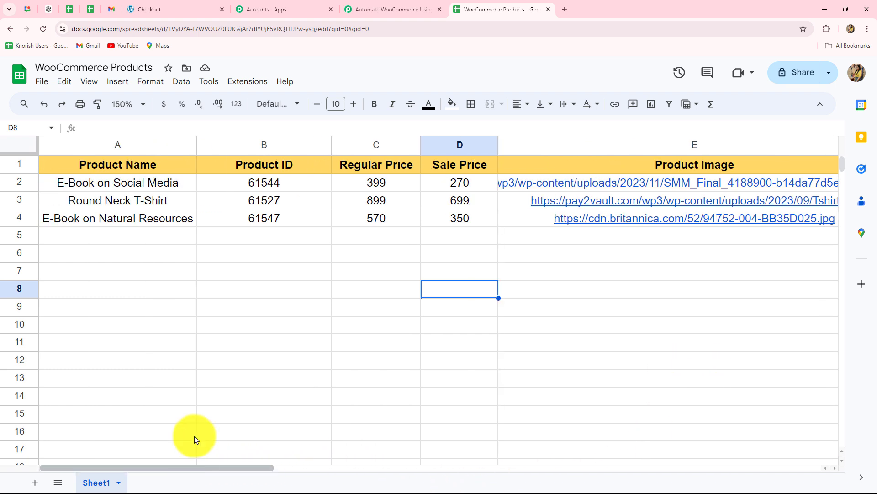
click(187, 11)
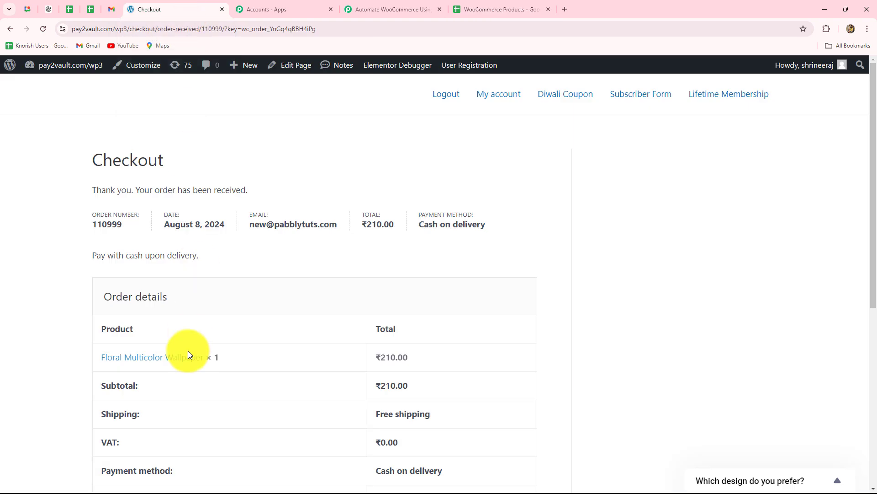
click(500, 9)
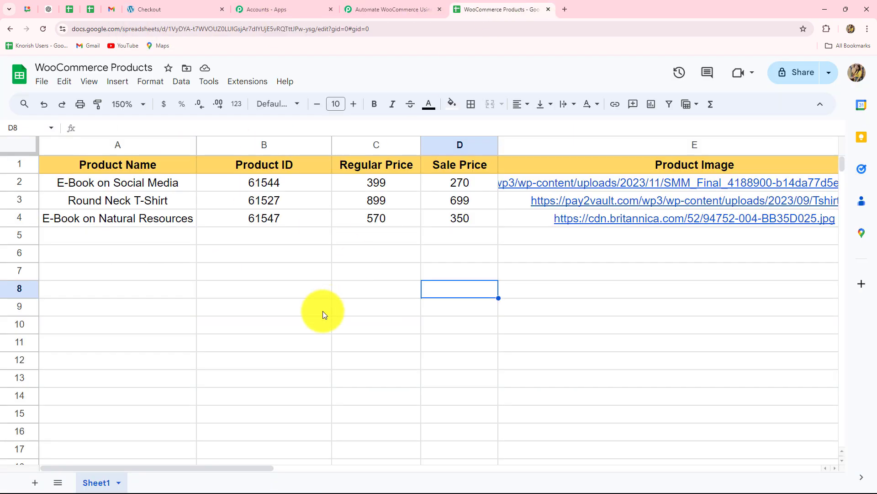
click(386, 9)
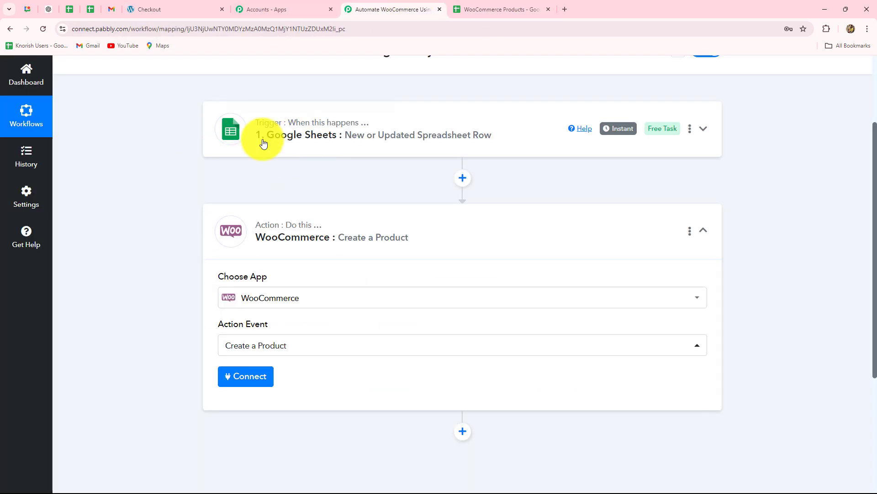
Review the Google Sheets trigger's captured row: E-Book on Social Media, regular price 399, sale price 270.
click(320, 136)
scroll(267, 272, down, 9)
scroll(269, 272, down, 3)
scroll(543, 333, up, 1)
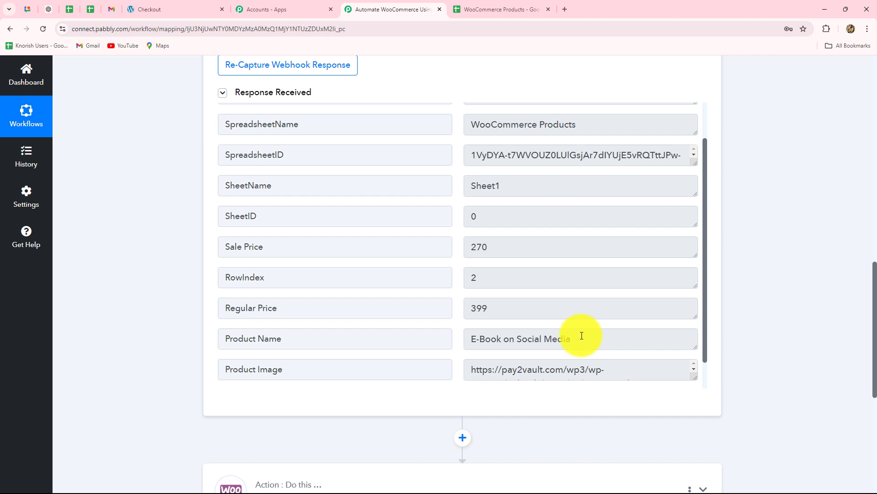
drag(582, 336, 452, 341)
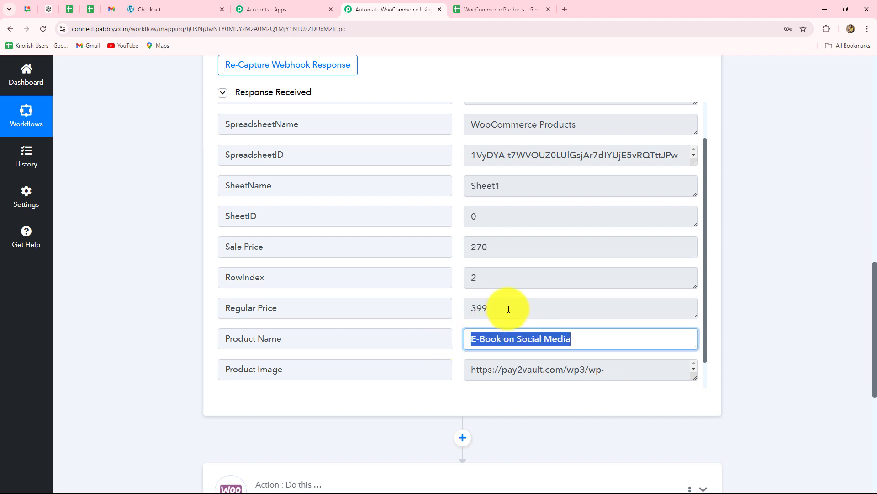
drag(506, 308, 490, 284)
drag(481, 247, 488, 269)
scroll(487, 268, up, 1)
scroll(508, 322, down, 2)
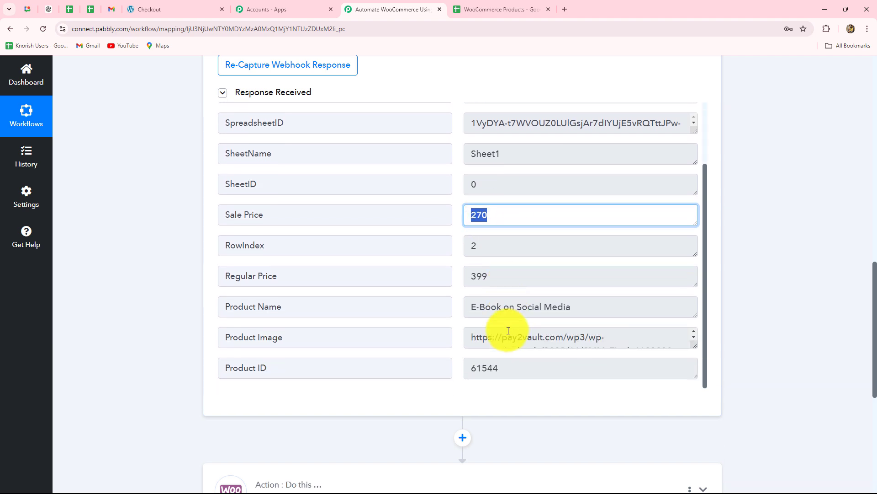
scroll(875, 346, down, 4)
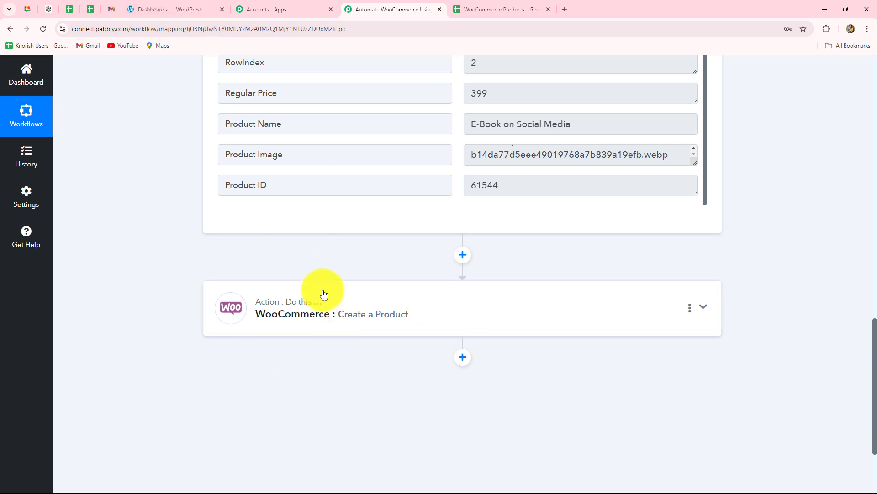
Expand the WooCommerce action, keep Action Event 'Create a Product', and start connecting an account.
click(290, 318)
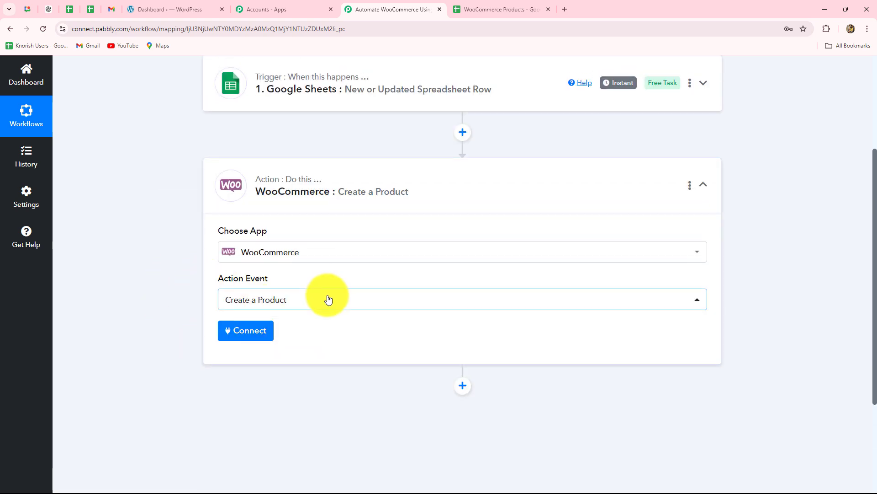
click(262, 309)
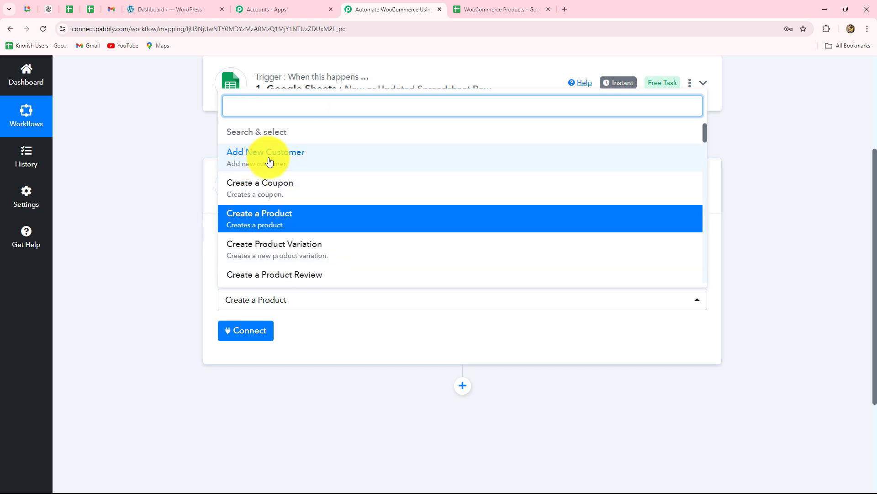
scroll(298, 203, down, 2)
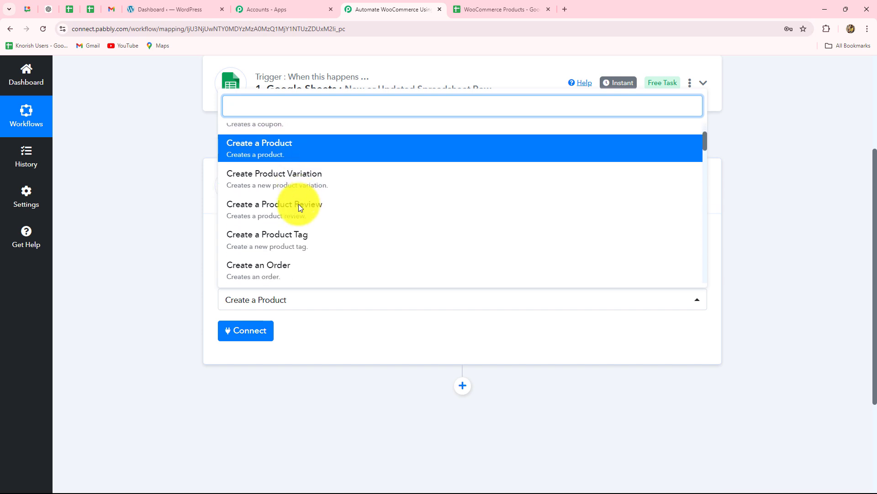
scroll(300, 247, down, 2)
scroll(301, 249, up, 3)
click(127, 260)
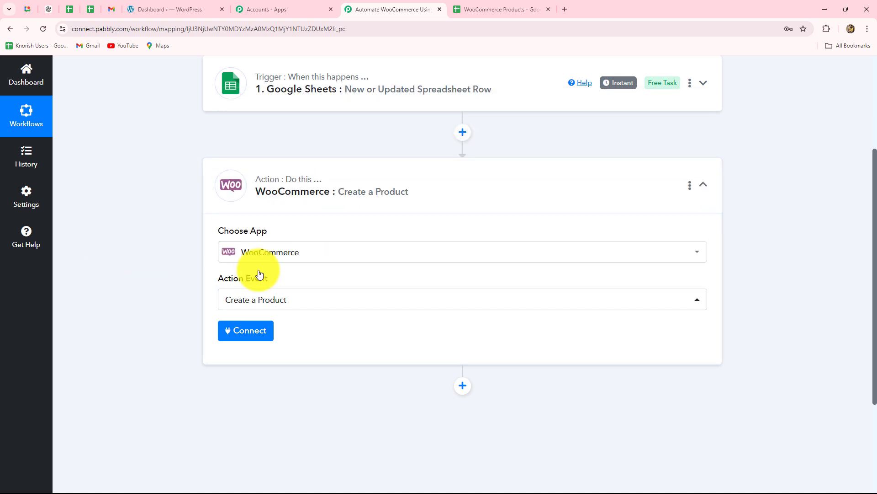
click(258, 331)
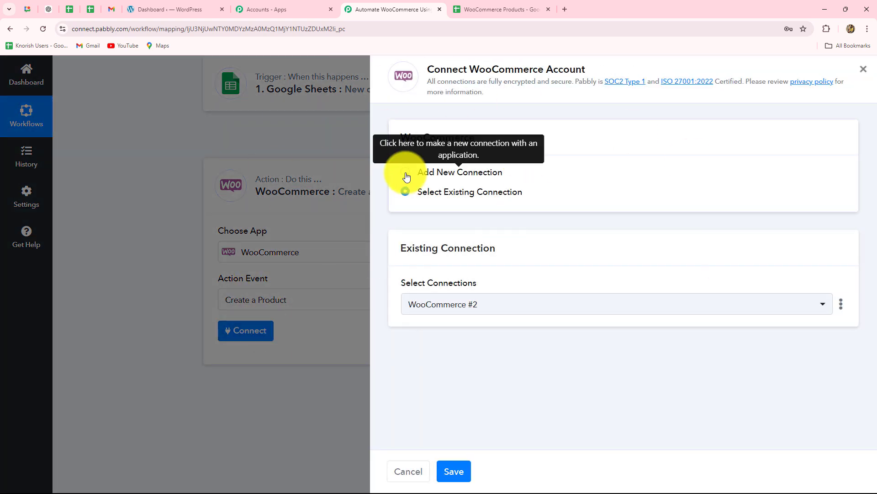
click(406, 176)
scroll(398, 279, down, 3)
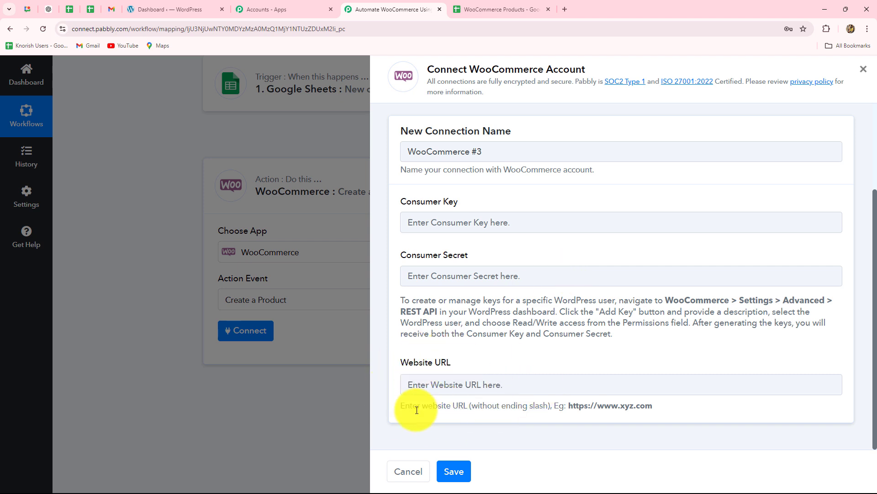
click(588, 384)
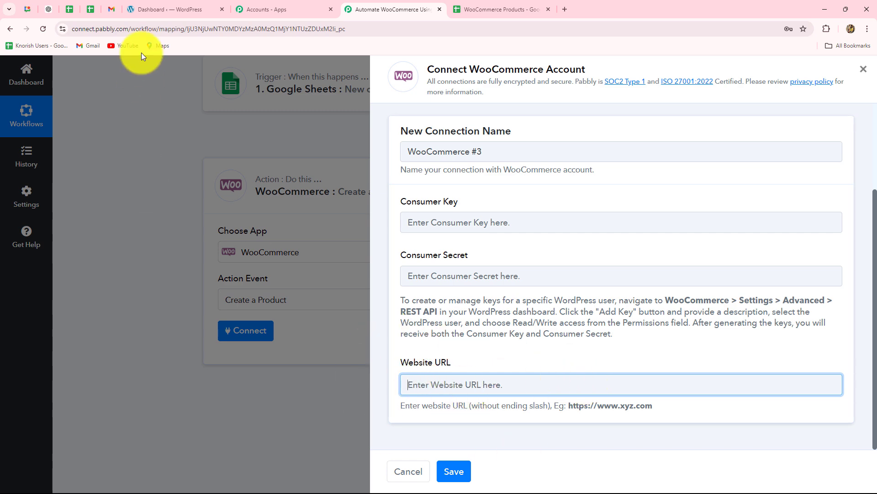
click(161, 8)
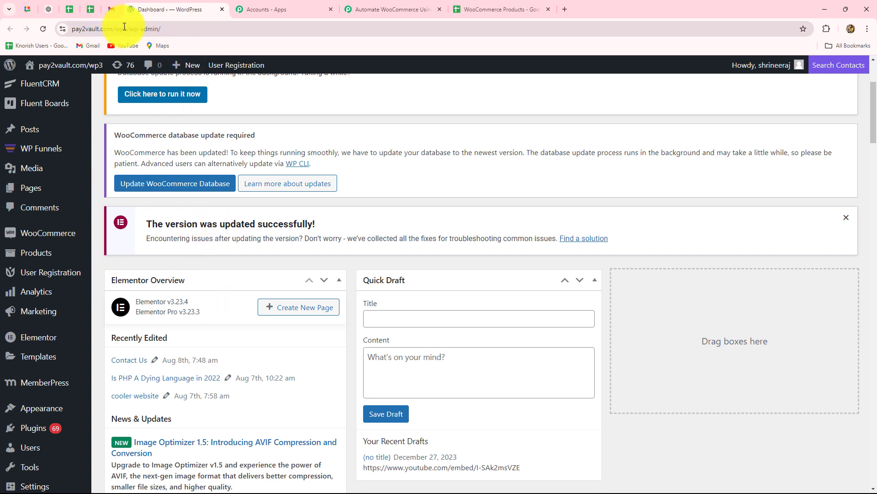
drag(128, 26, 89, 32)
key(ctrl+c)
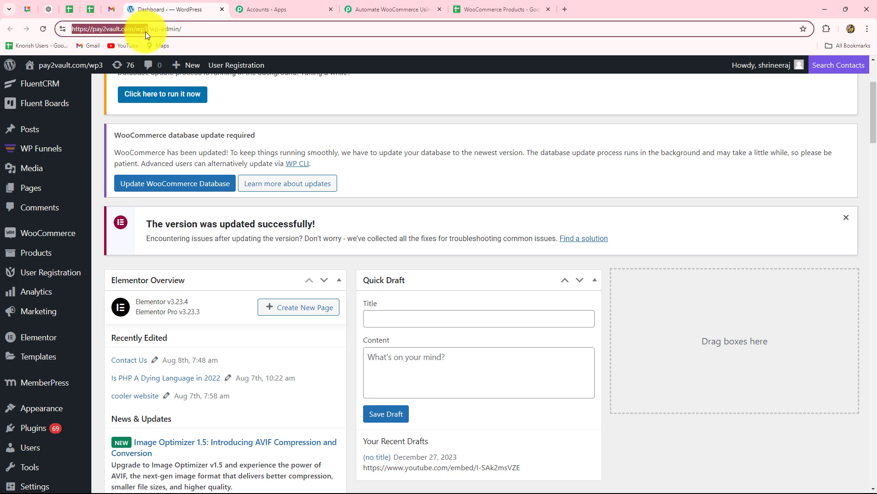
click(393, 9)
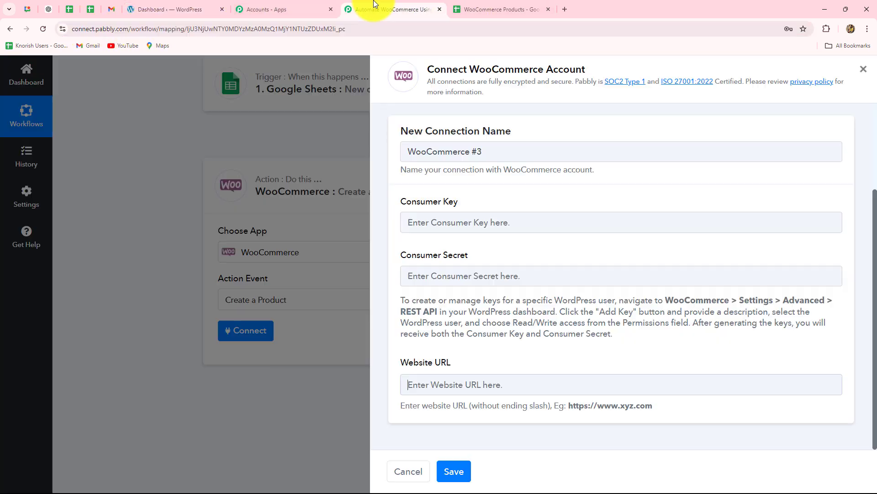
key(ctrl+v)
click(502, 423)
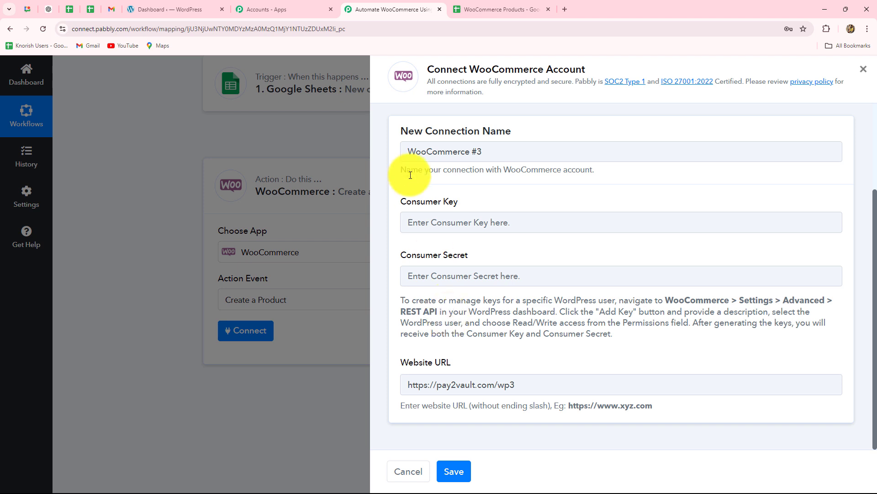
click(169, 9)
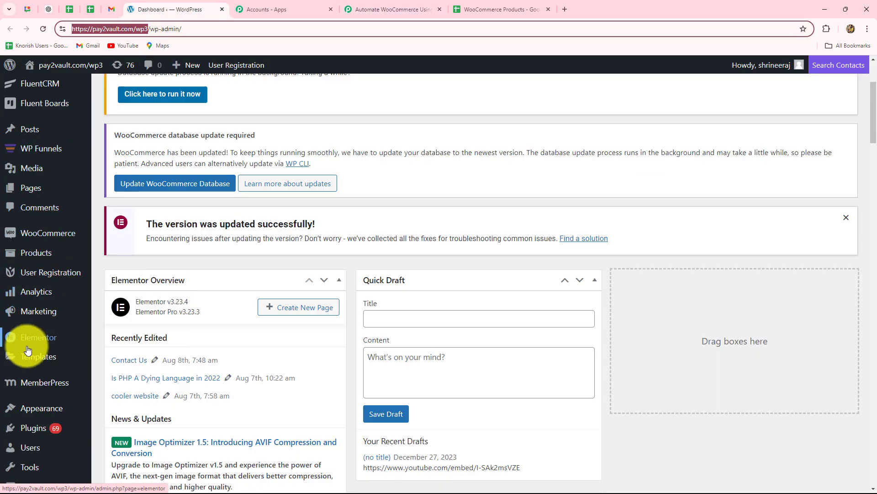
Go to WooCommerce Settings > Advanced > REST API in WordPress.
mouse_move(32, 233)
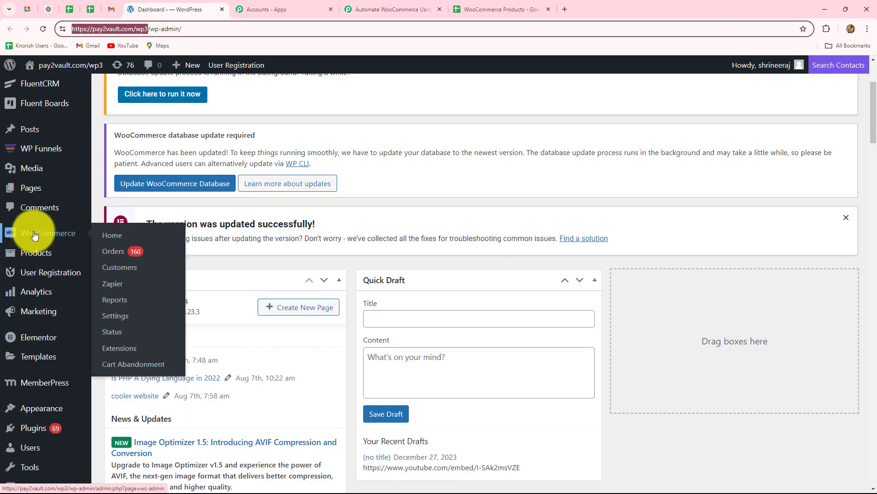
click(106, 316)
click(599, 144)
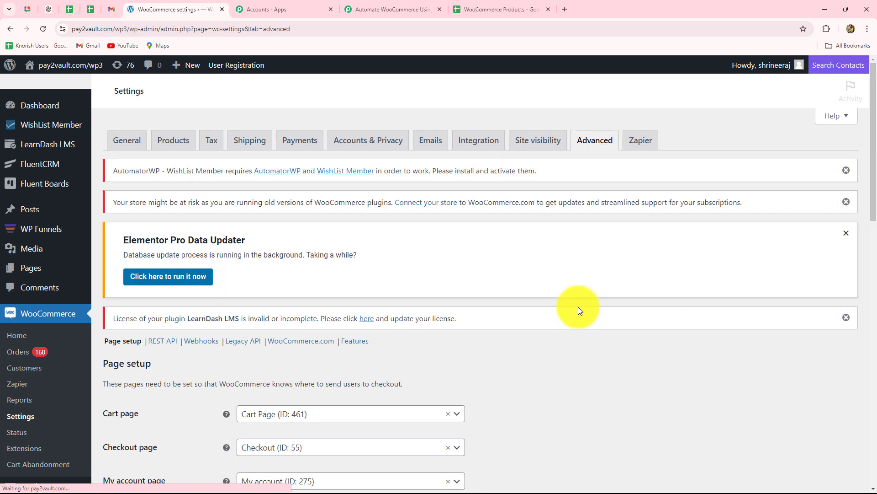
scroll(68, 205, down, 4)
click(158, 159)
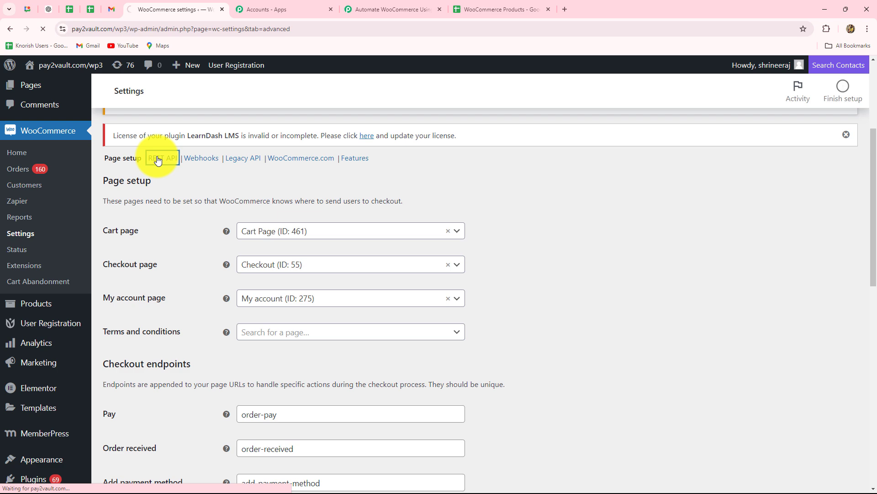
scroll(181, 304, down, 3)
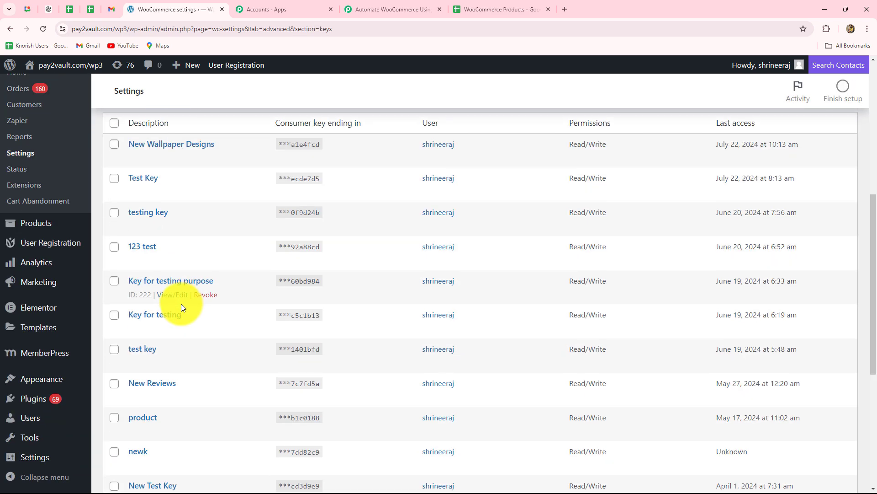
scroll(181, 302, up, 3)
Generate a Read/Write API key described 'New Products' and copy its consumer key to Pabbly.
click(166, 183)
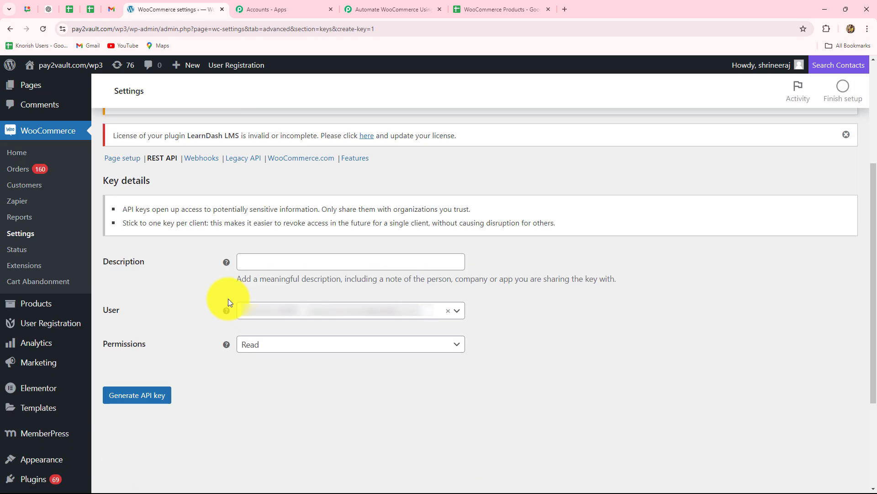
click(249, 265)
text(New Products)
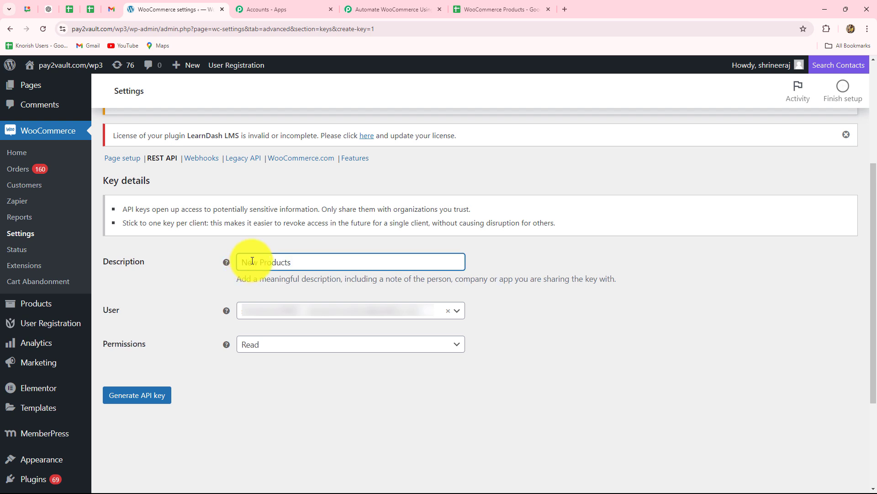
click(242, 344)
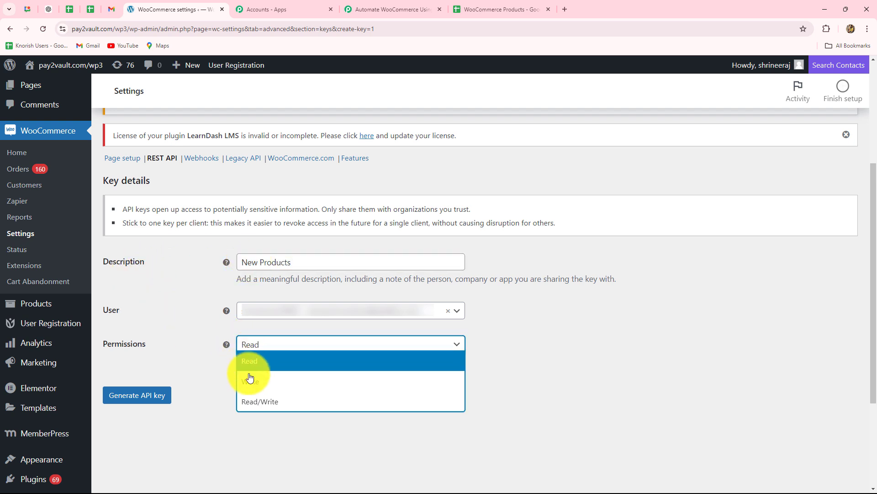
click(252, 405)
click(274, 310)
click(179, 324)
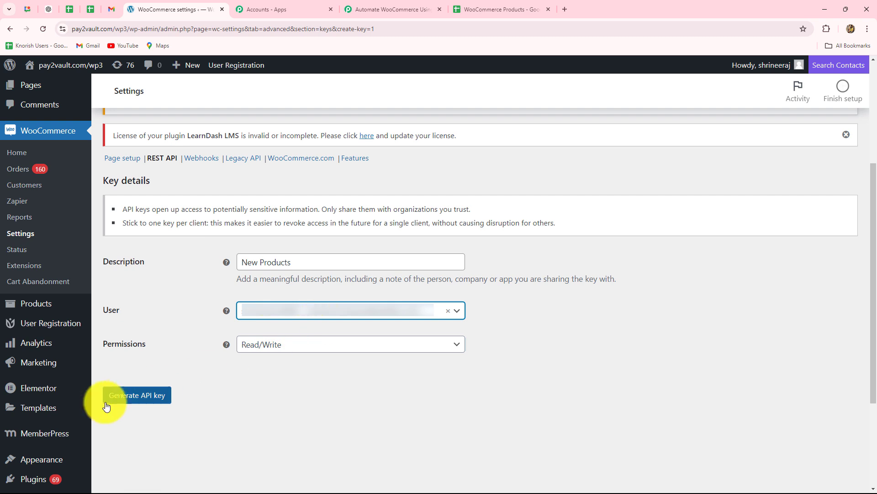
click(129, 391)
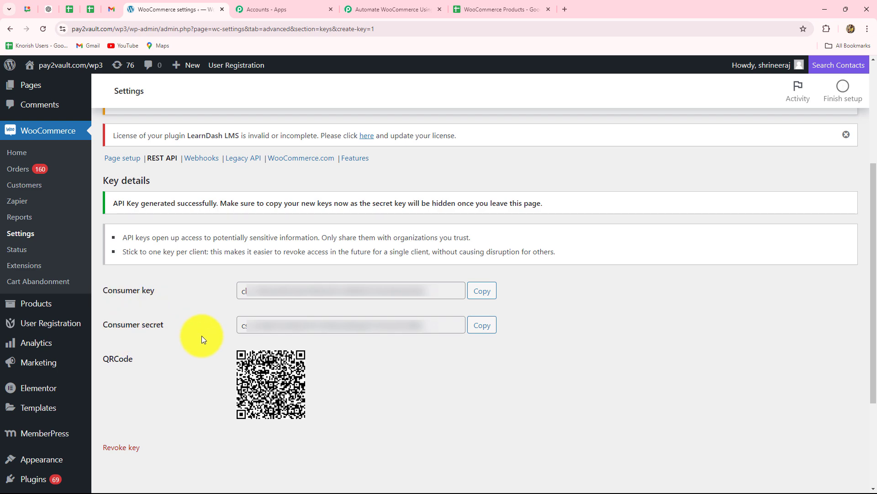
click(483, 288)
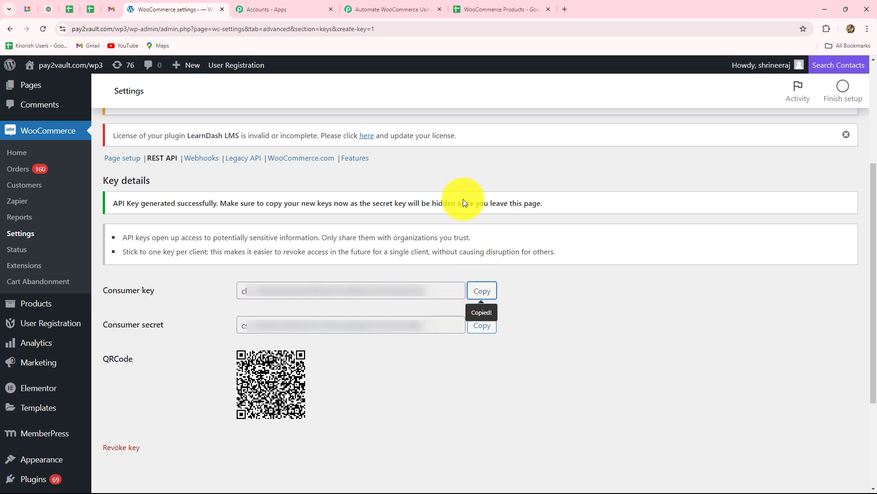
click(428, 5)
click(456, 216)
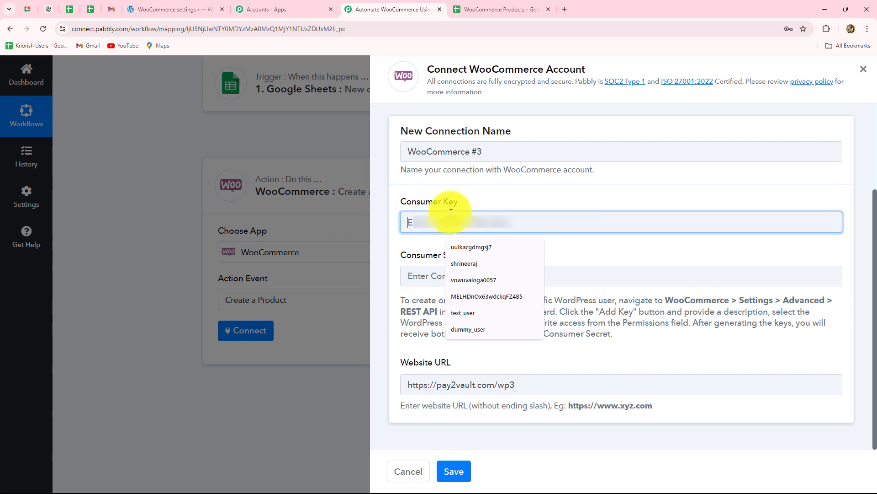
Enter the consumer key and consumer secret and save the WooCommerce #3 connection.
key(ctrl+v)
click(433, 276)
click(173, 9)
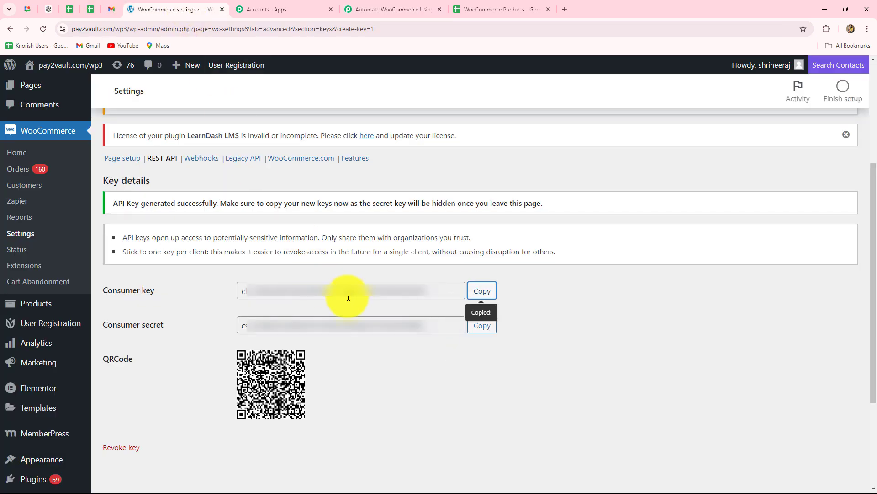
click(485, 325)
click(387, 7)
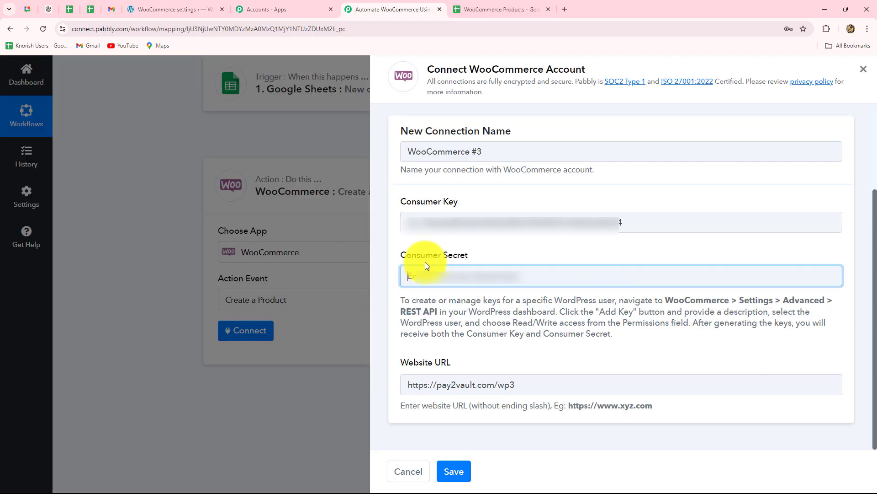
key(ctrl+v)
click(454, 471)
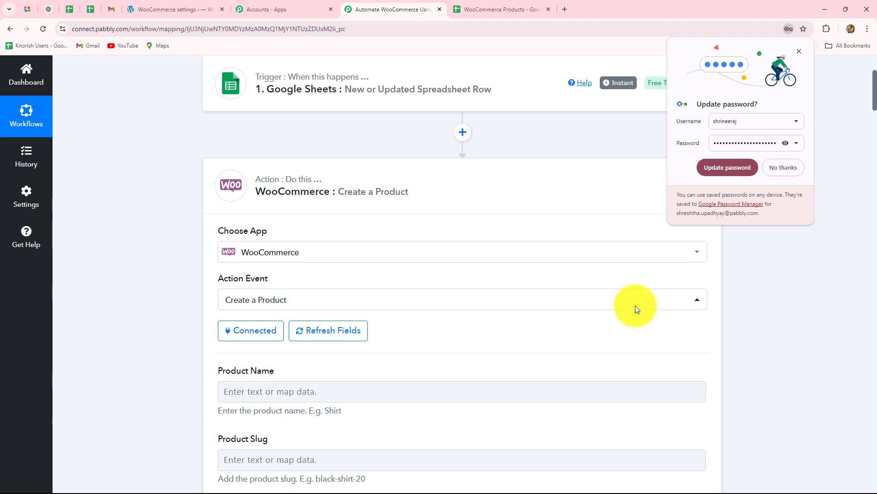
click(778, 169)
Expand the Google Sheets trigger to review its captured row data.
scroll(162, 371, down, 8)
scroll(162, 371, down, 13)
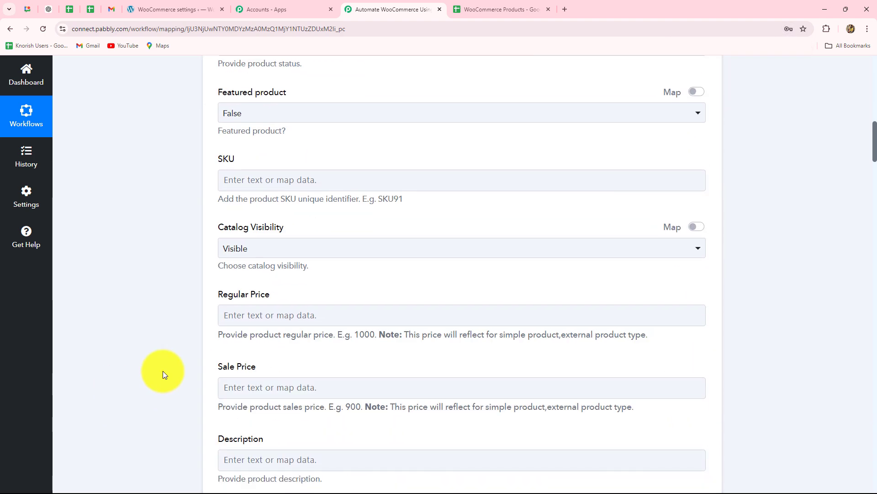
scroll(163, 371, up, 1)
scroll(163, 371, up, 20)
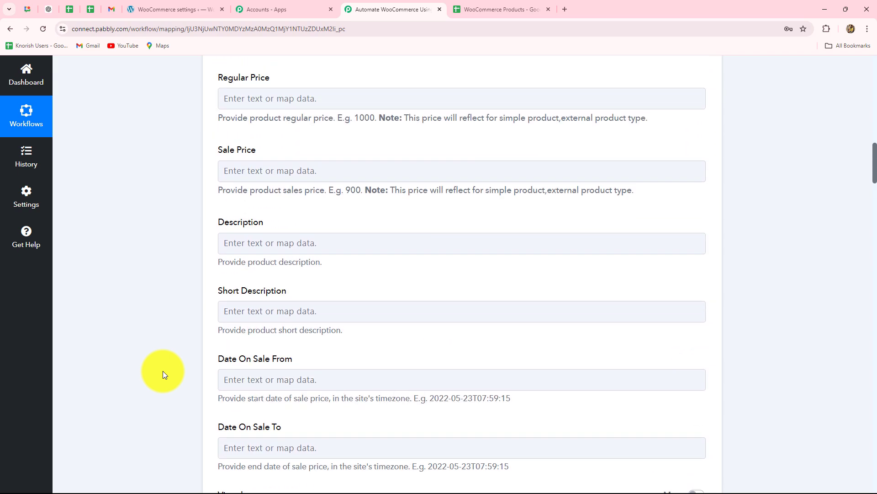
scroll(164, 371, up, 1)
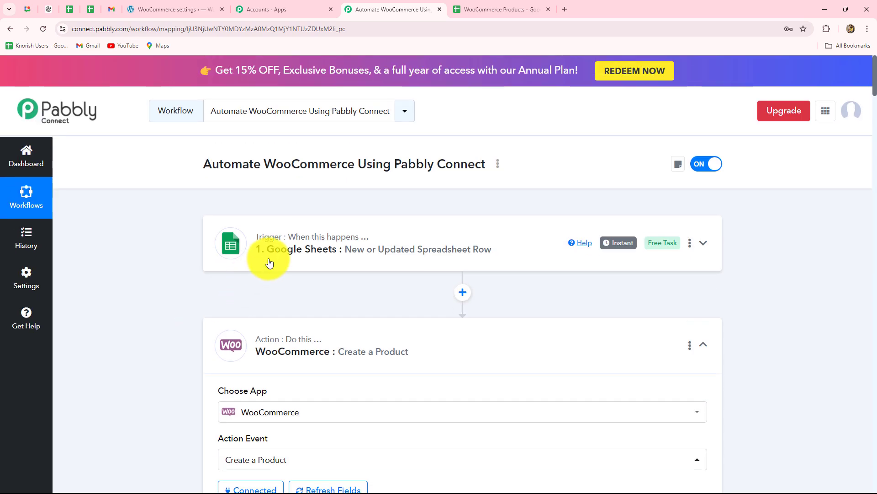
click(238, 263)
scroll(140, 314, down, 8)
scroll(141, 314, down, 7)
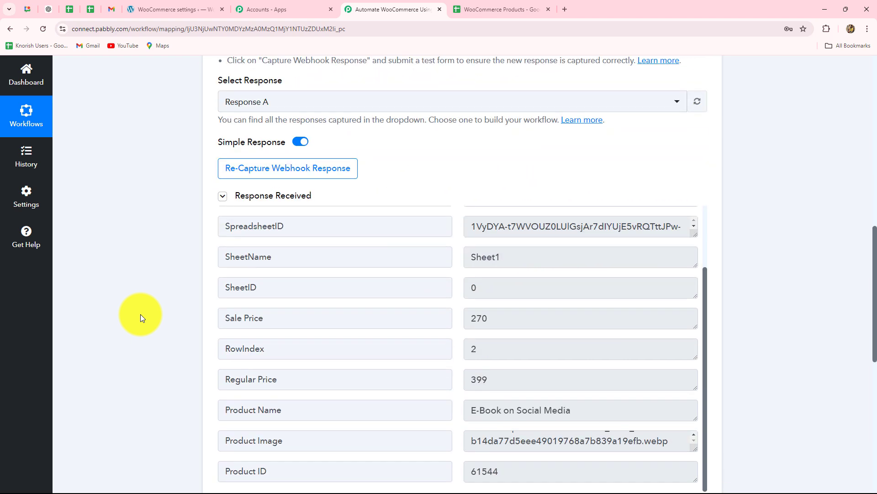
Map the sheet's 'Product Name : E-Book on Social Media' into the WooCommerce Product Name field.
scroll(796, 347, down, 4)
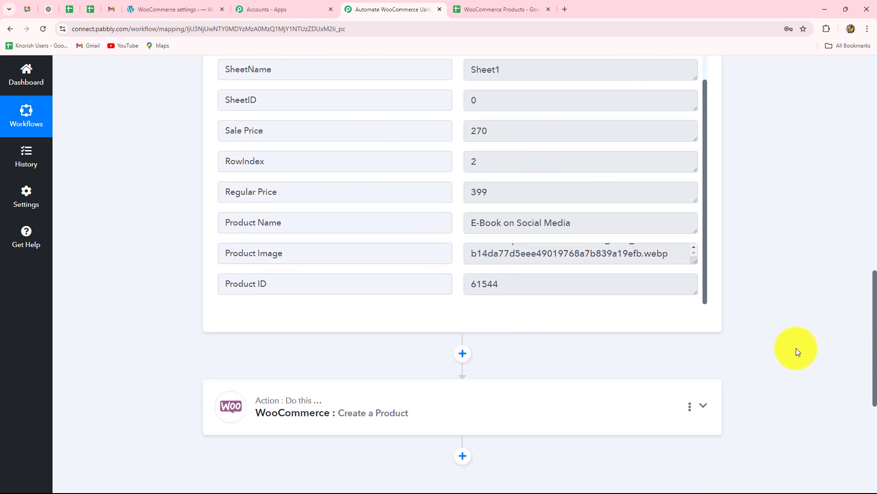
click(308, 284)
scroll(138, 318, down, 10)
scroll(137, 315, down, 4)
scroll(137, 315, up, 7)
scroll(136, 315, up, 8)
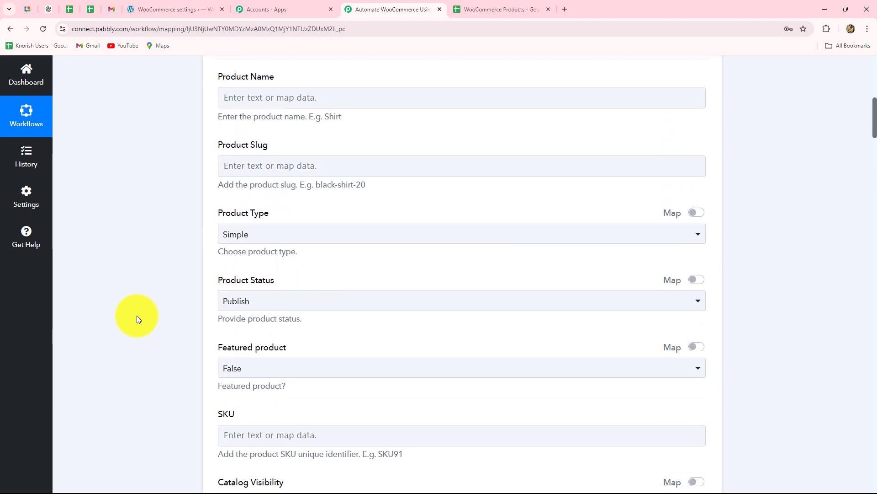
scroll(138, 319, down, 3)
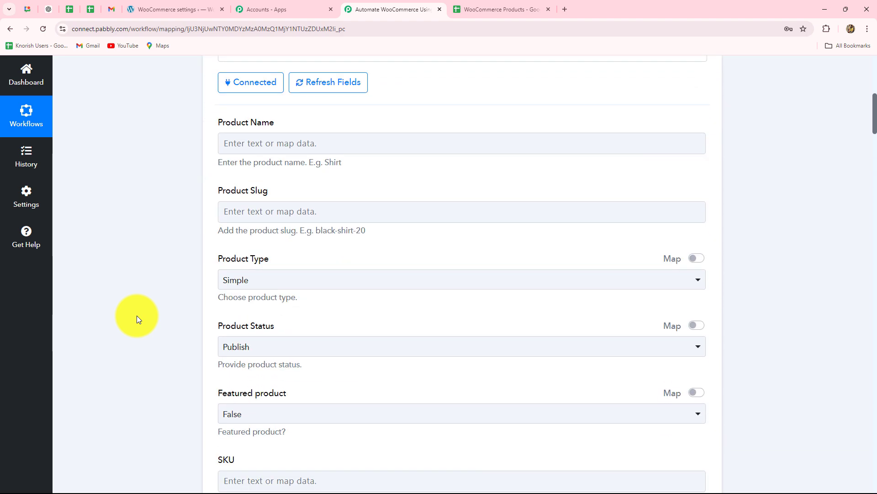
click(352, 145)
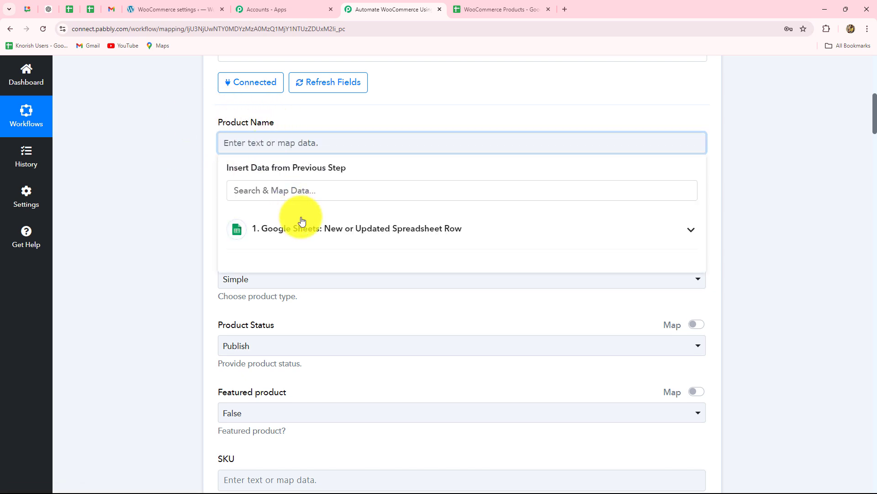
click(302, 237)
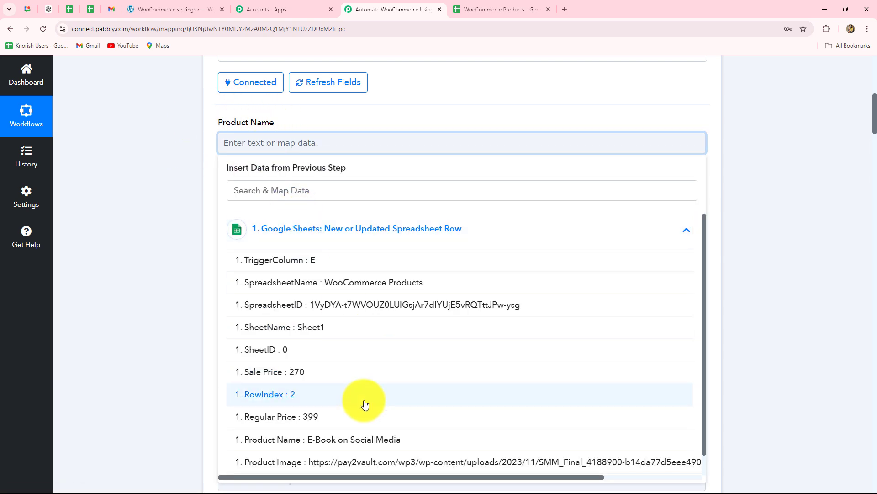
scroll(363, 394, down, 1)
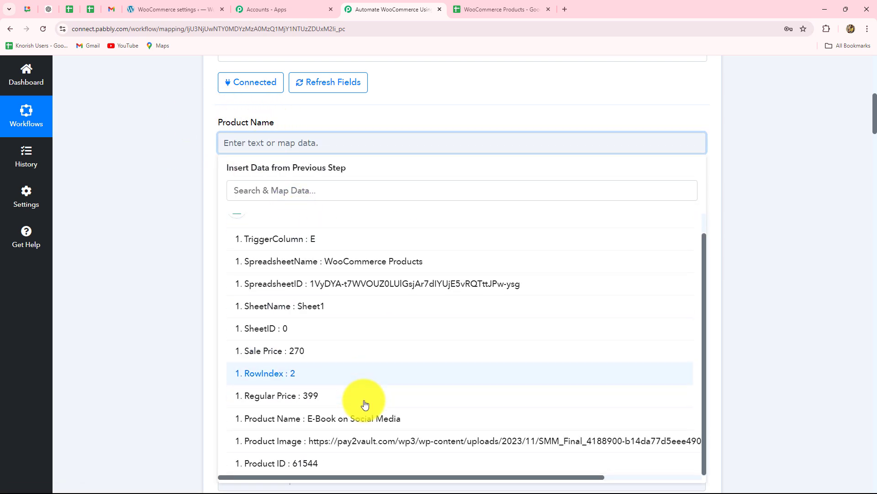
click(328, 422)
click(107, 333)
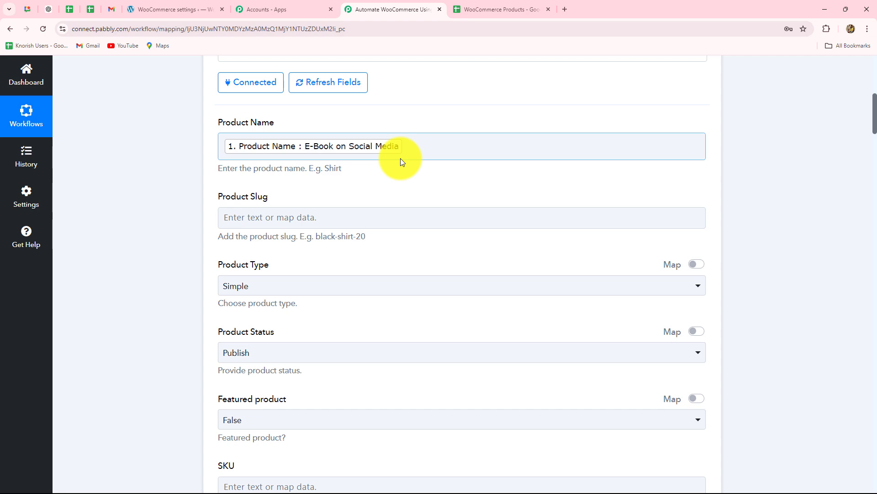
click(487, 8)
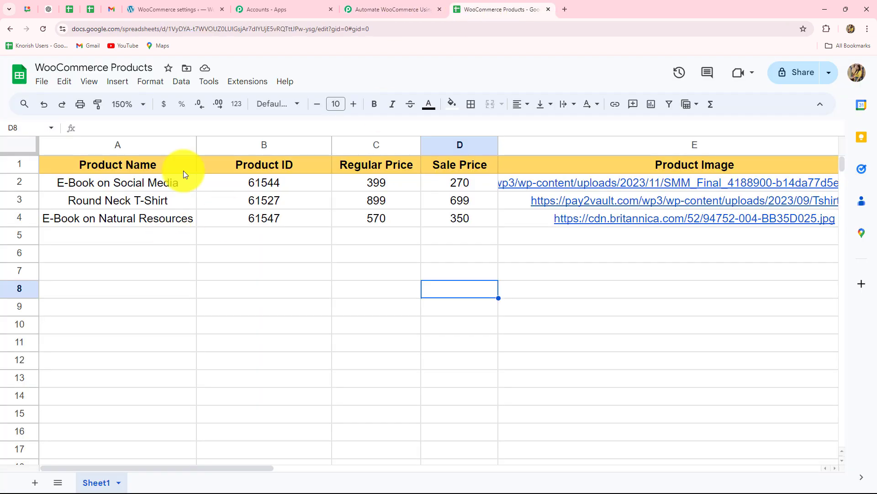
Return to the Pabbly workflow's Create a Product field mapping.
click(368, 9)
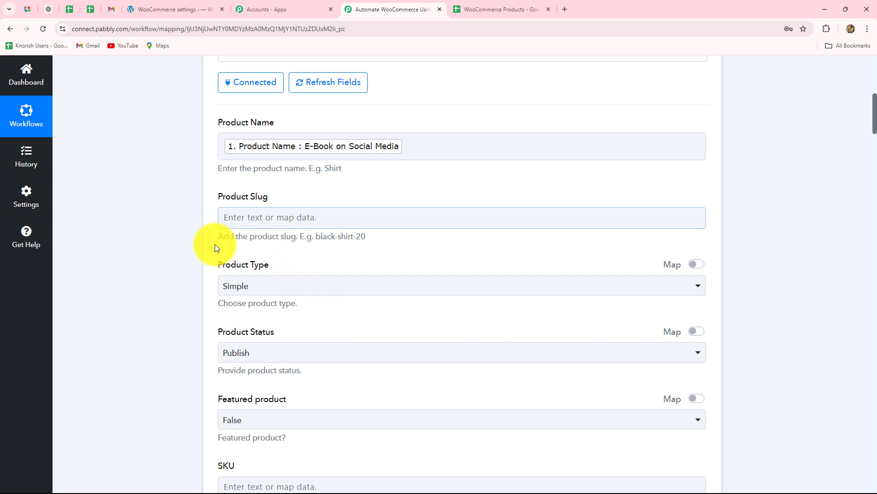
Leave the product type unchanged and keep the product status as Publish.
scroll(208, 229, down, 2)
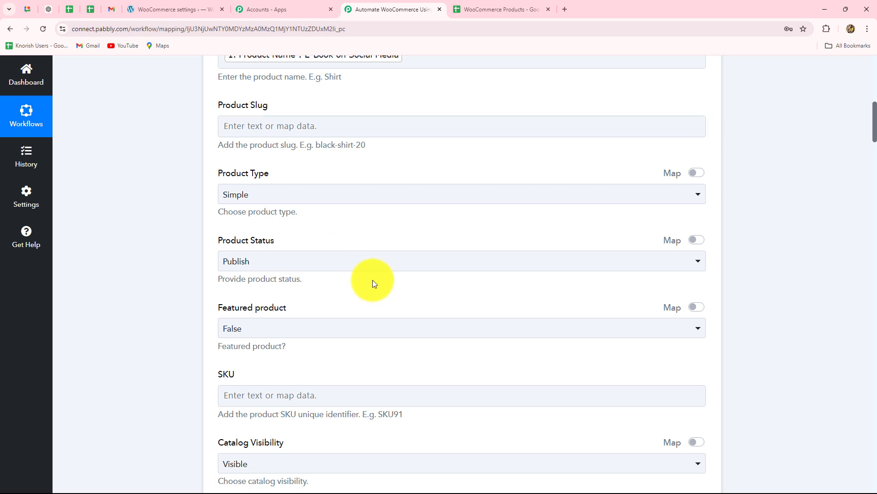
scroll(372, 280, down, 1)
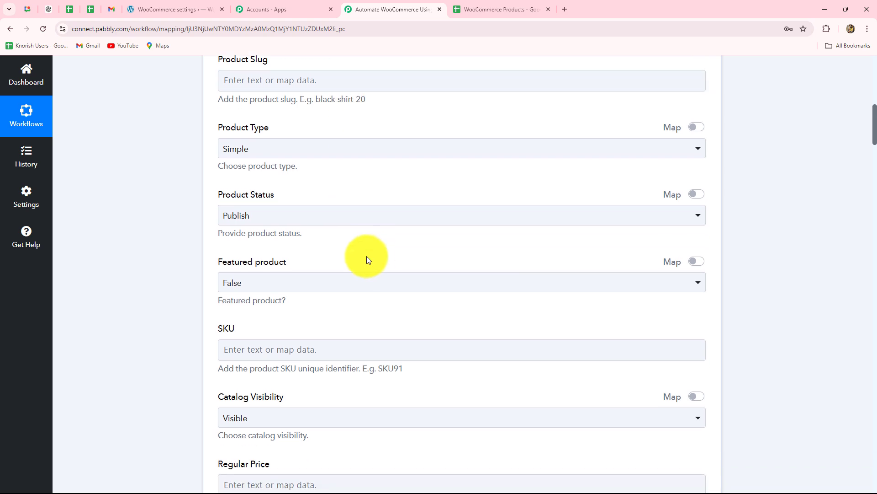
click(276, 147)
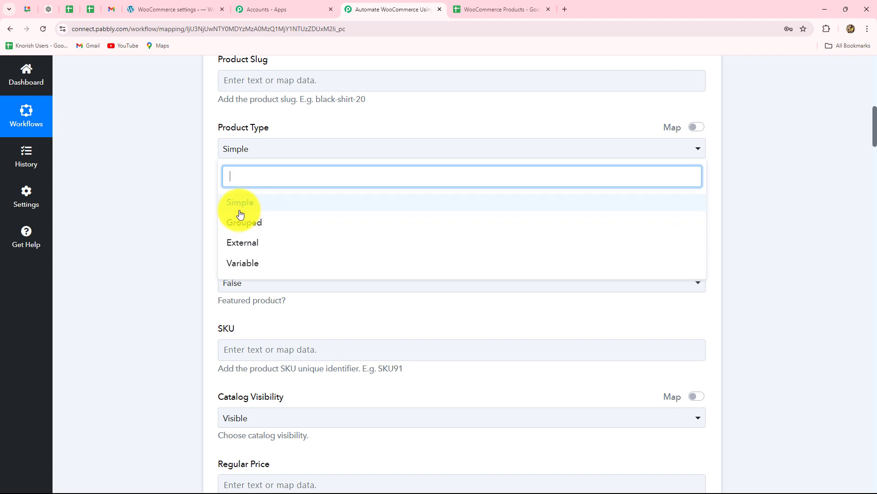
click(135, 238)
scroll(140, 249, down, 1)
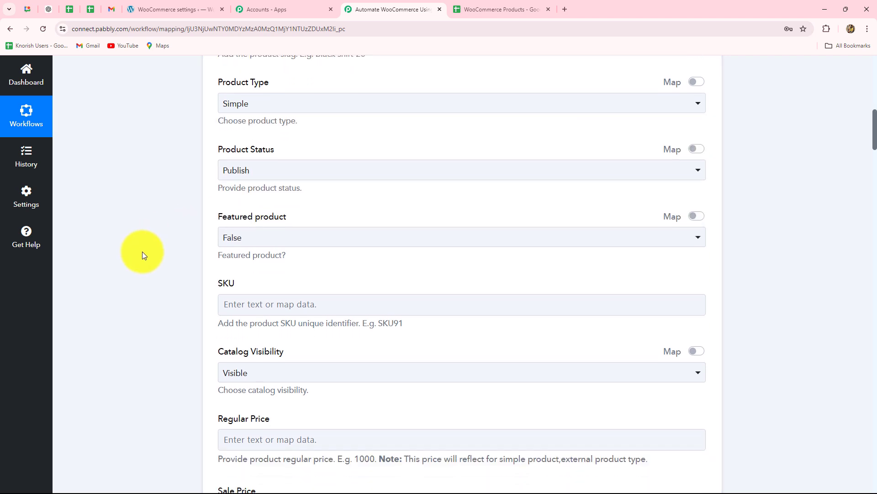
click(258, 170)
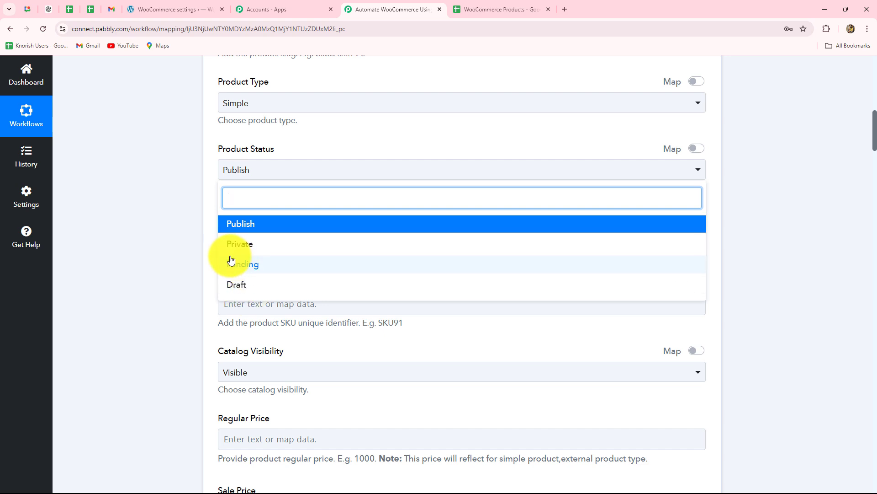
click(170, 218)
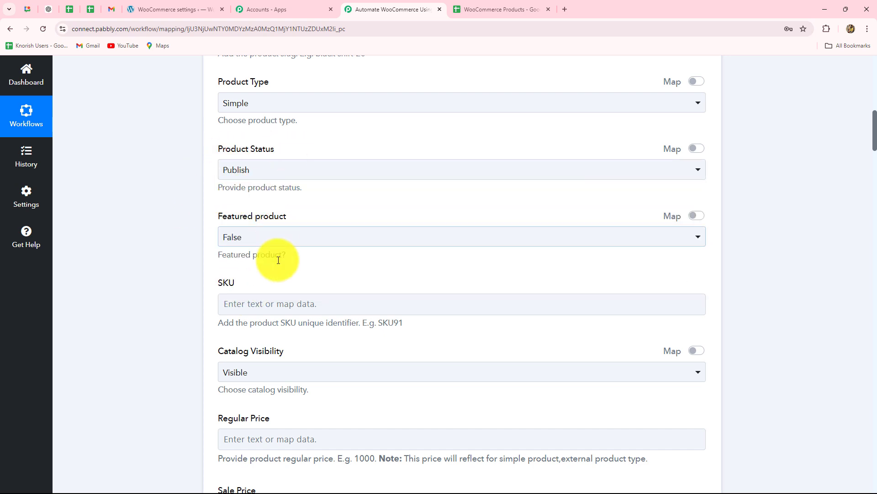
scroll(278, 259, down, 3)
scroll(277, 259, up, 1)
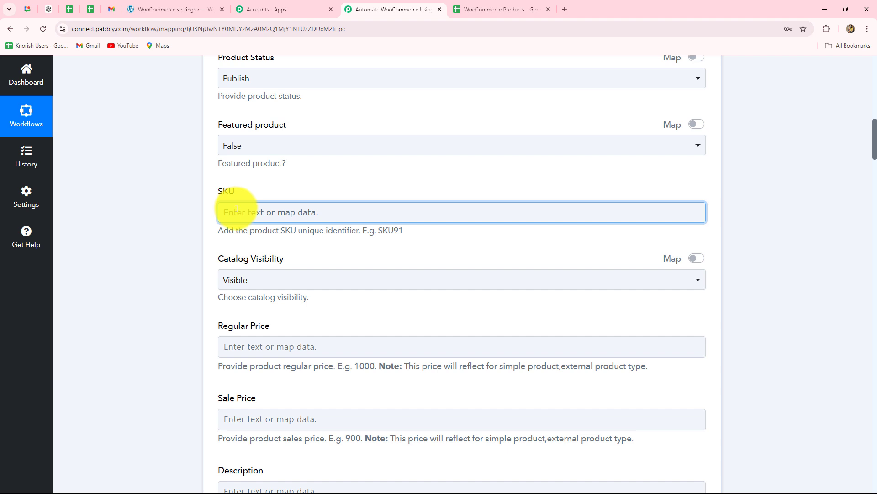
scroll(236, 210, down, 4)
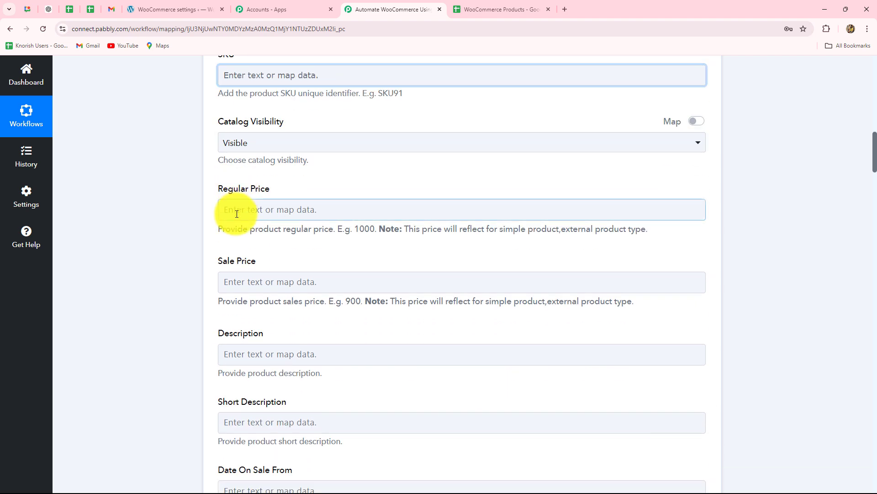
scroll(242, 192, down, 1)
Map the sheet's Regular Price value 399 into the Regular Price field.
click(245, 168)
click(261, 250)
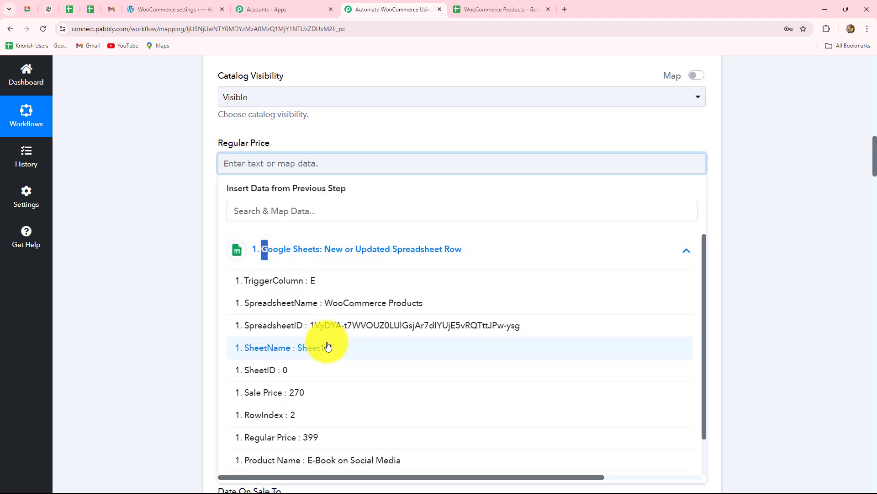
scroll(326, 369, down, 1)
click(314, 396)
click(177, 243)
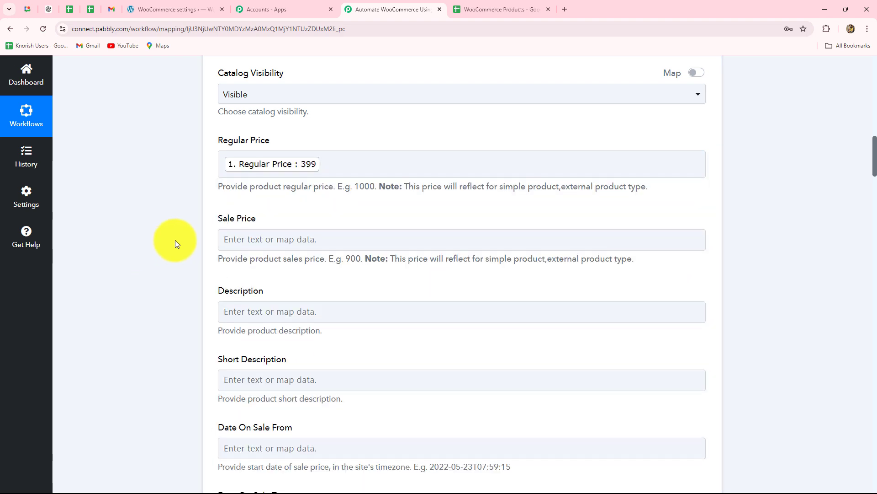
Map the sheet's Sale Price value 270 into the Sale Price field.
scroll(257, 144, down, 2)
click(257, 147)
click(290, 245)
scroll(306, 366, down, 1)
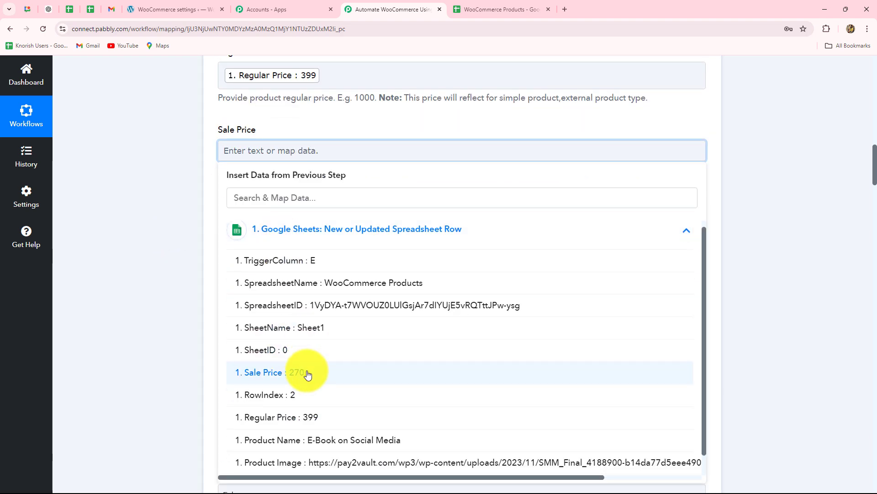
click(307, 356)
click(174, 316)
Leave the description and stock quantity empty and keep the stock status as Instock.
scroll(174, 316, down, 3)
click(255, 142)
click(284, 222)
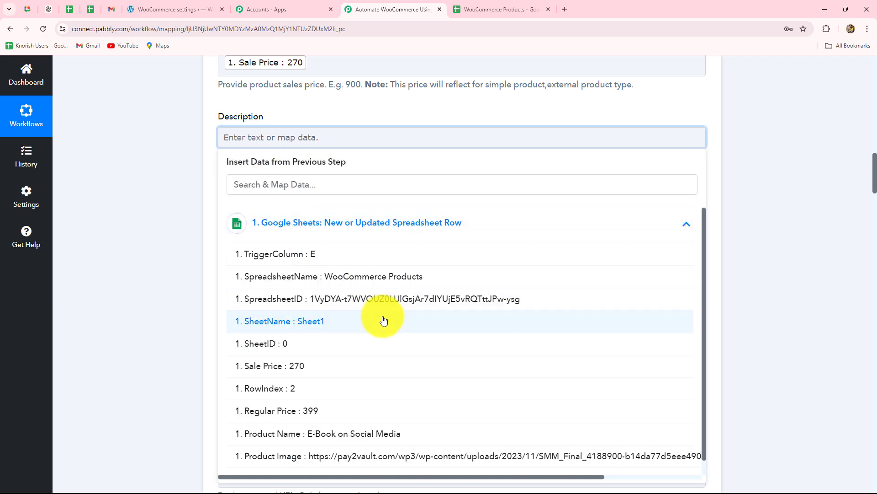
click(356, 434)
scroll(290, 255, down, 5)
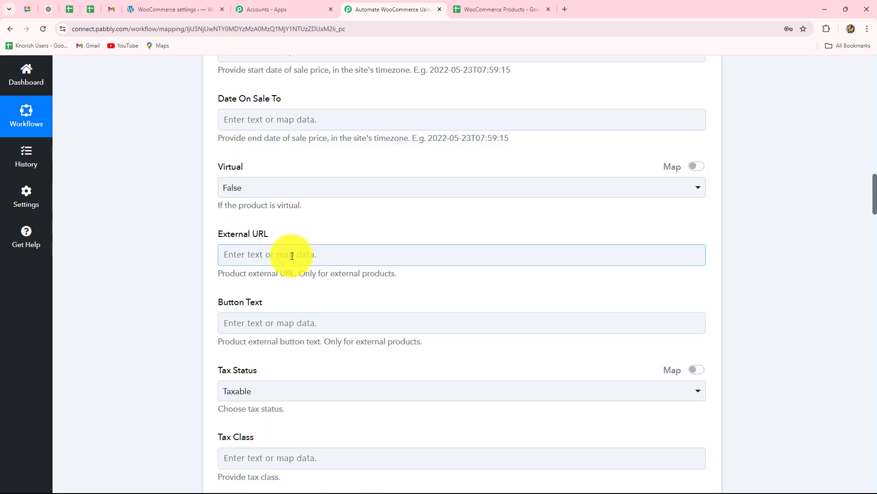
scroll(292, 256, down, 9)
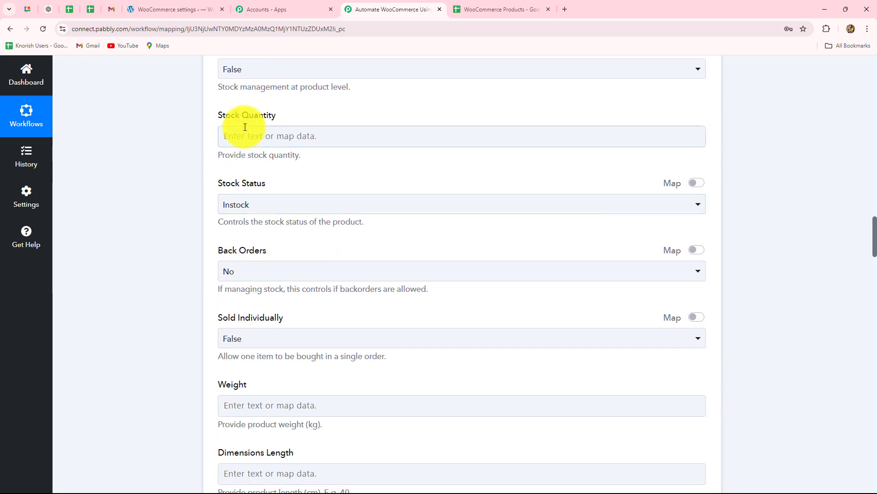
click(236, 136)
click(237, 222)
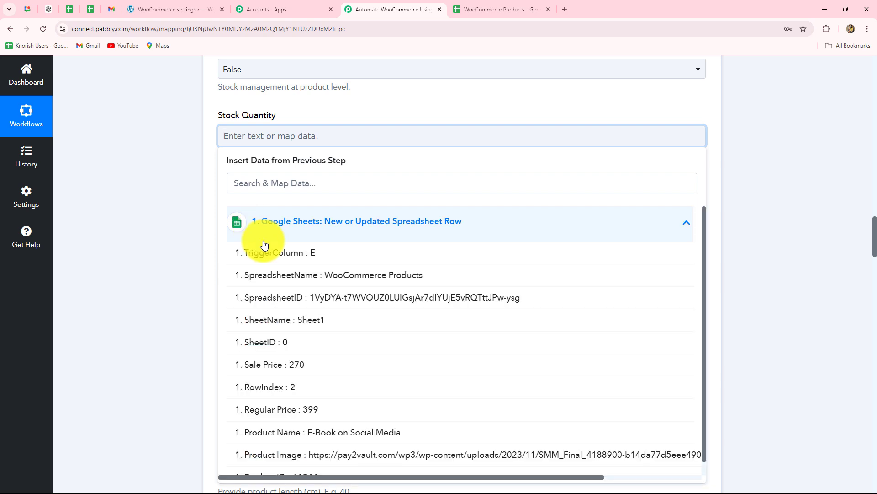
click(243, 135)
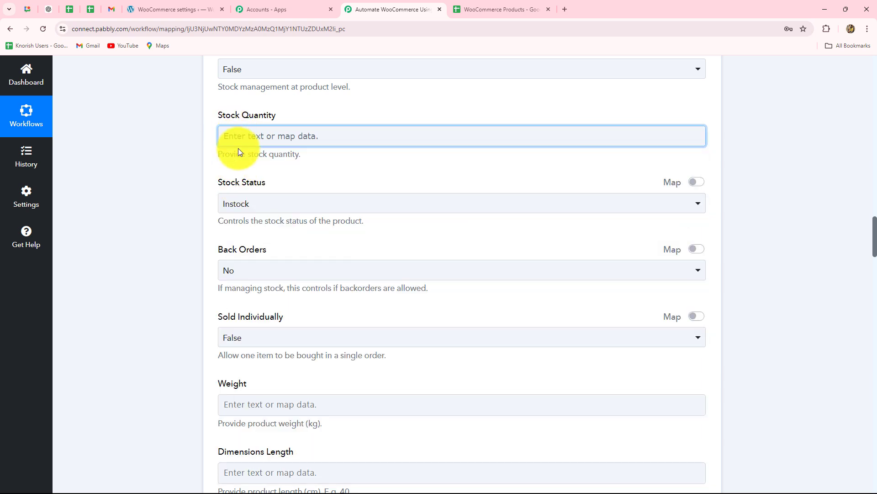
scroll(238, 149, down, 2)
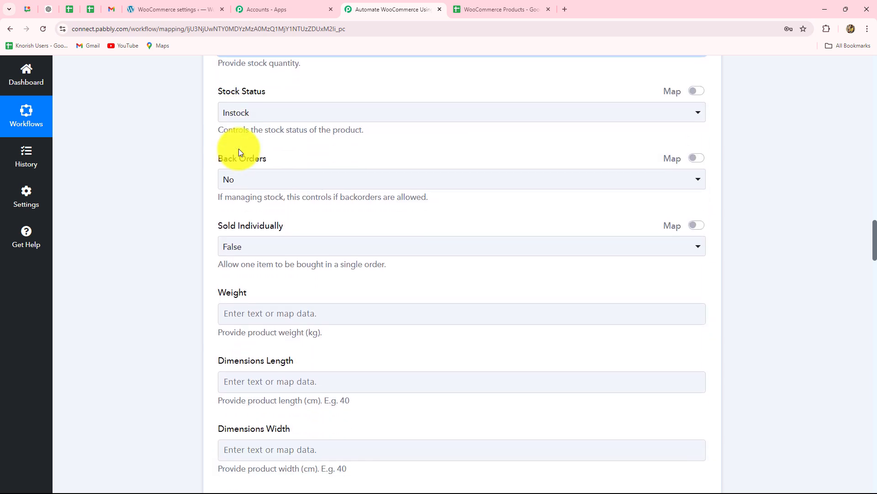
click(254, 112)
click(197, 186)
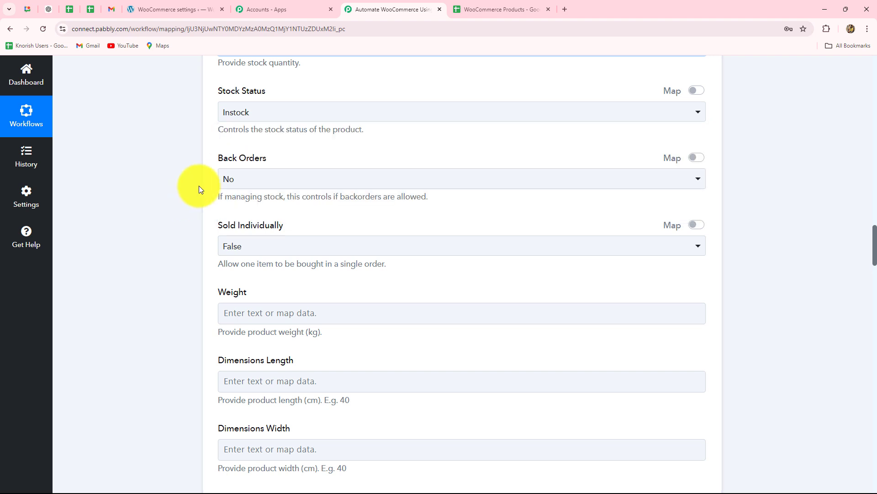
Map the sheet's Product Image link into the Line Item image URL field.
scroll(199, 186, down, 4)
scroll(198, 185, down, 1)
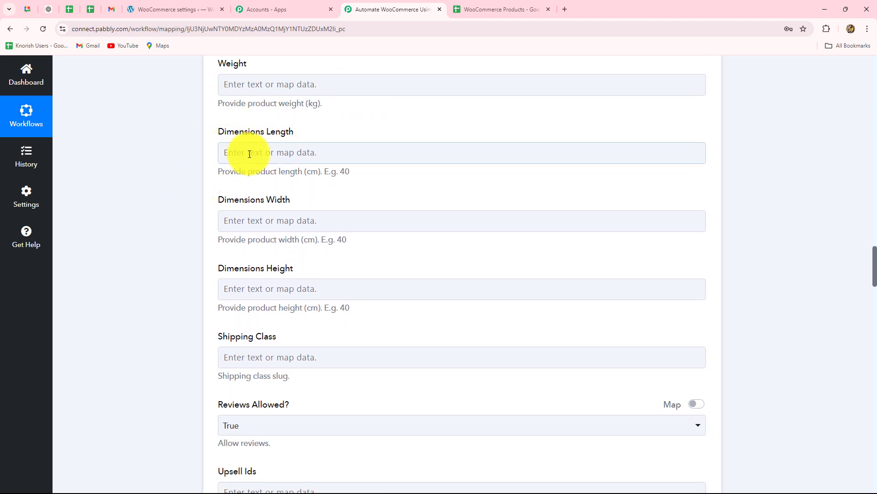
scroll(288, 235, down, 1)
scroll(289, 236, down, 1)
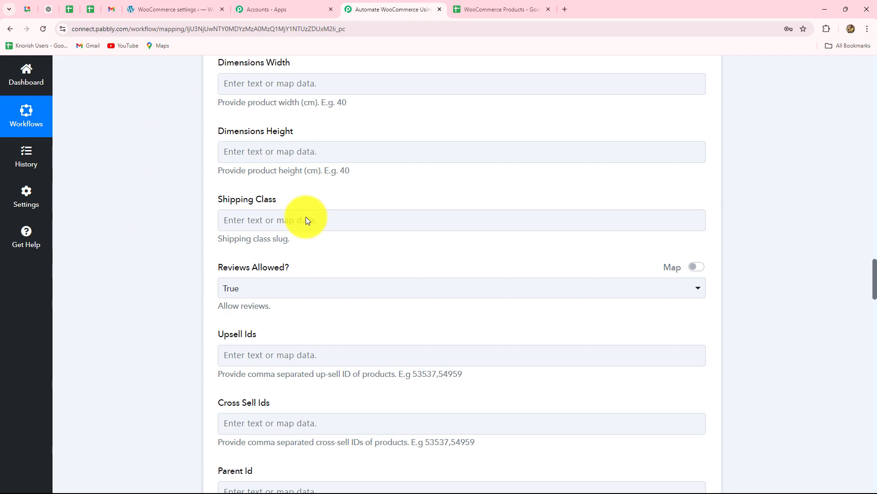
scroll(283, 337, down, 2)
scroll(283, 338, down, 4)
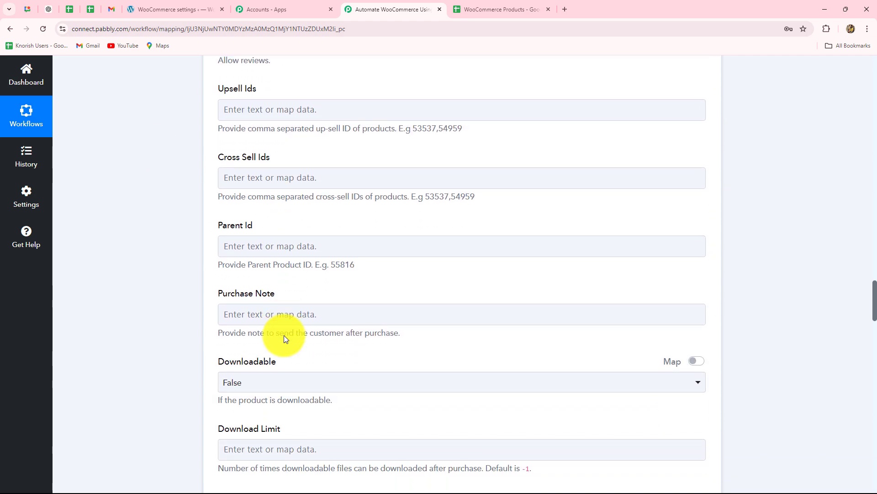
scroll(284, 338, down, 10)
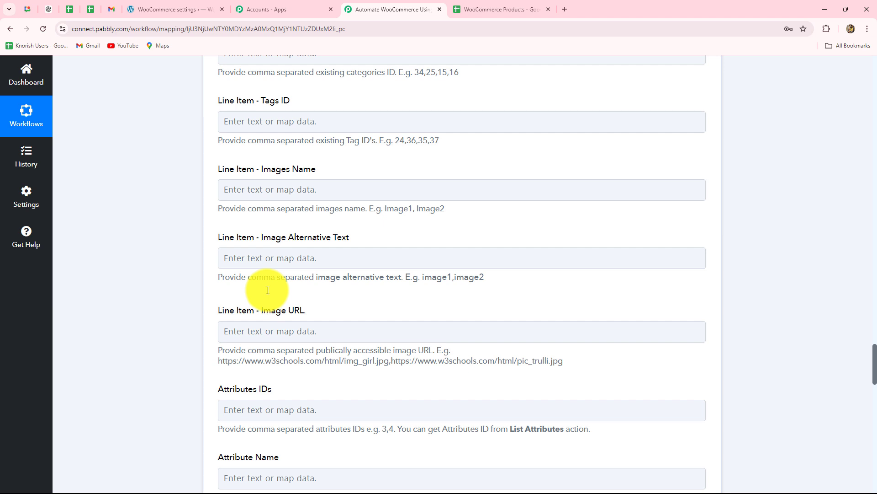
click(271, 192)
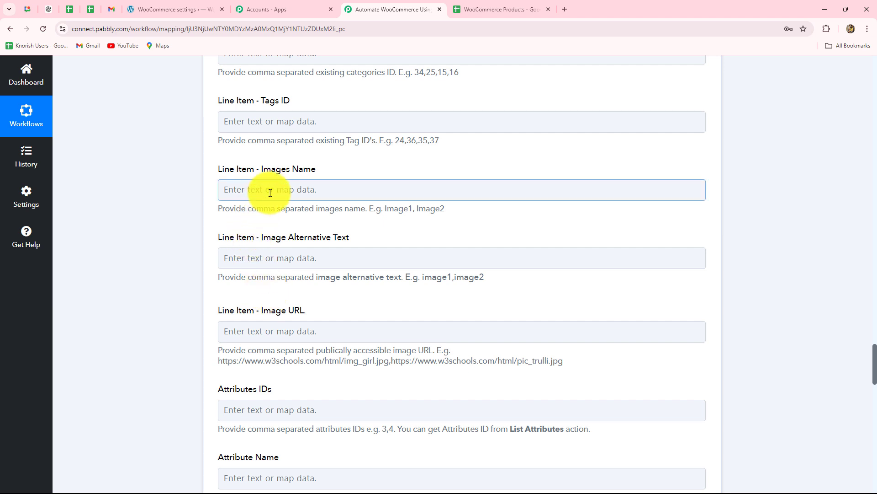
scroll(293, 283, down, 1)
click(282, 280)
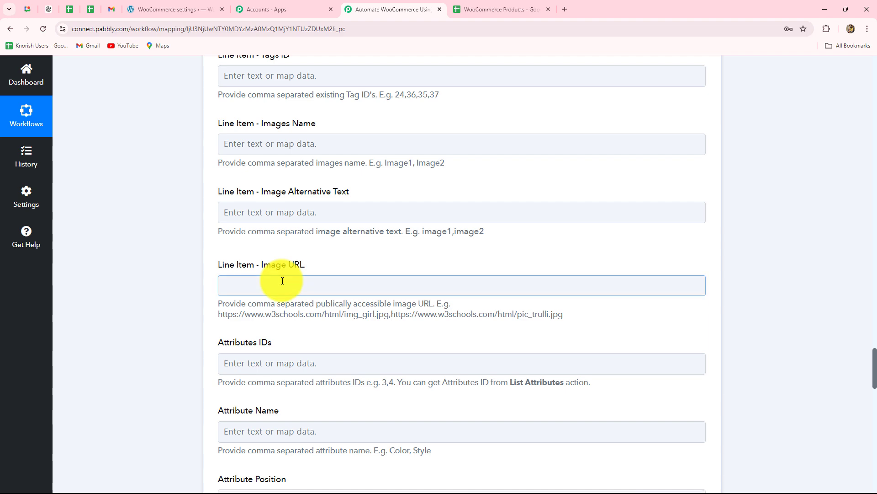
scroll(288, 282, down, 3)
click(288, 286)
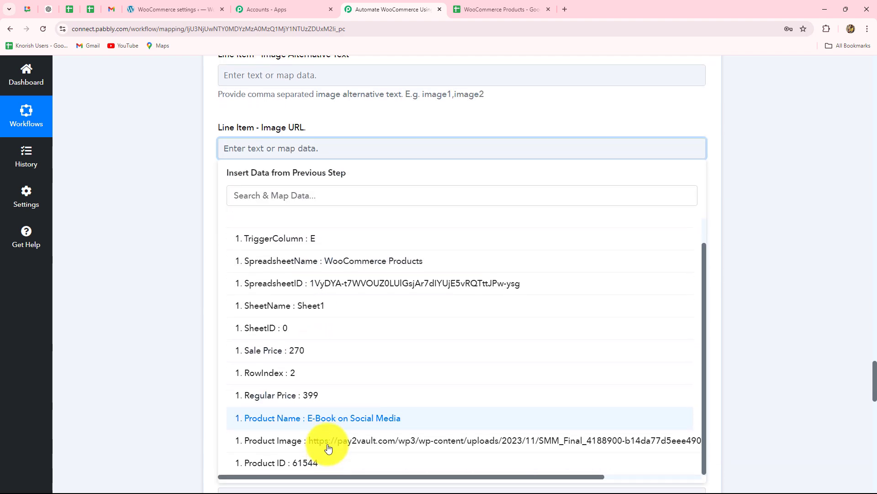
click(328, 446)
scroll(190, 363, down, 10)
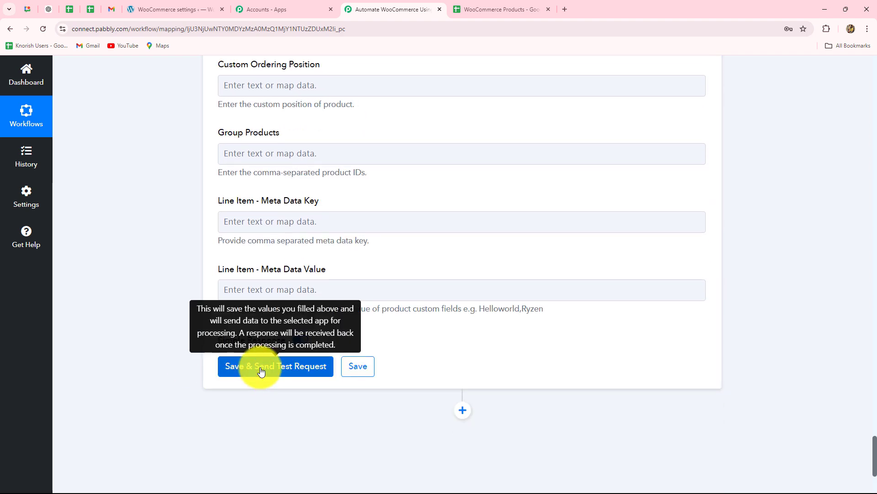
Save and send the test, check the returned Id 111001, name, slug and permalink, then go to WordPress admin.
click(262, 370)
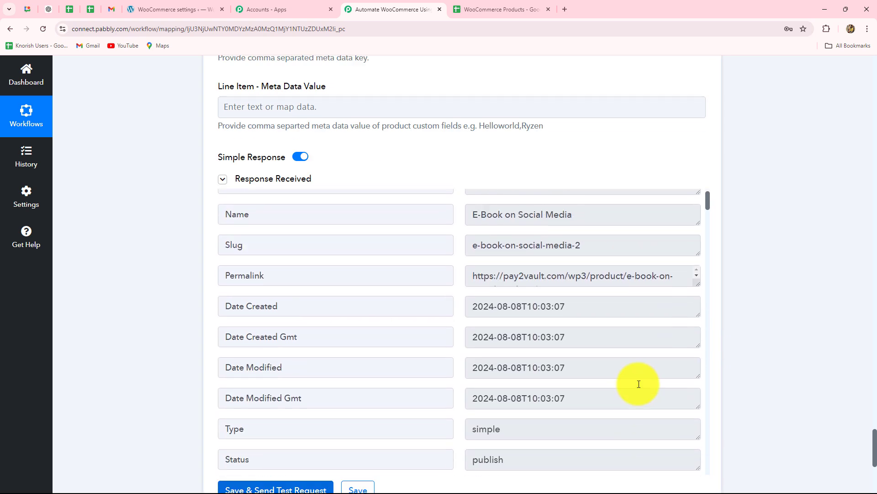
click(505, 226)
drag(505, 226, 457, 226)
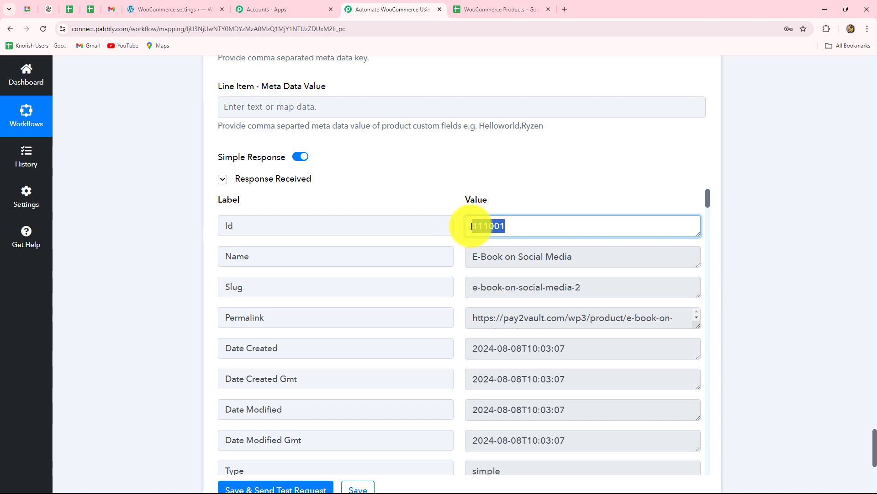
drag(598, 257, 477, 256)
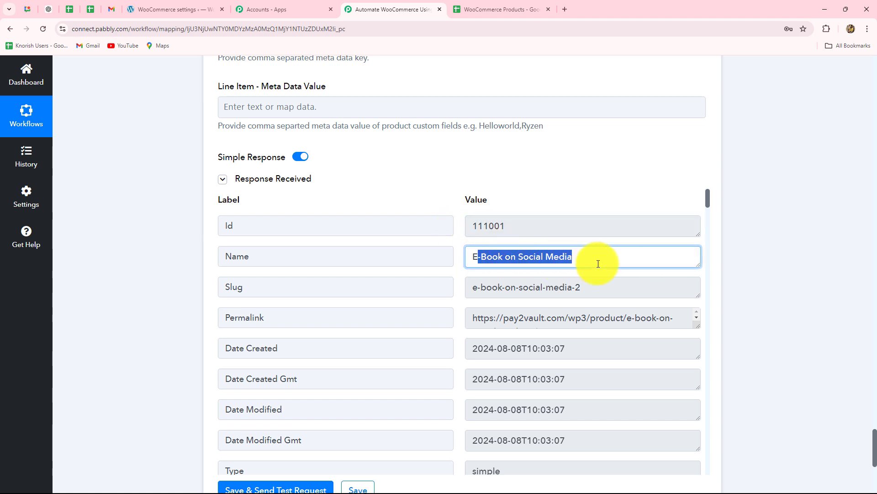
drag(600, 288, 474, 293)
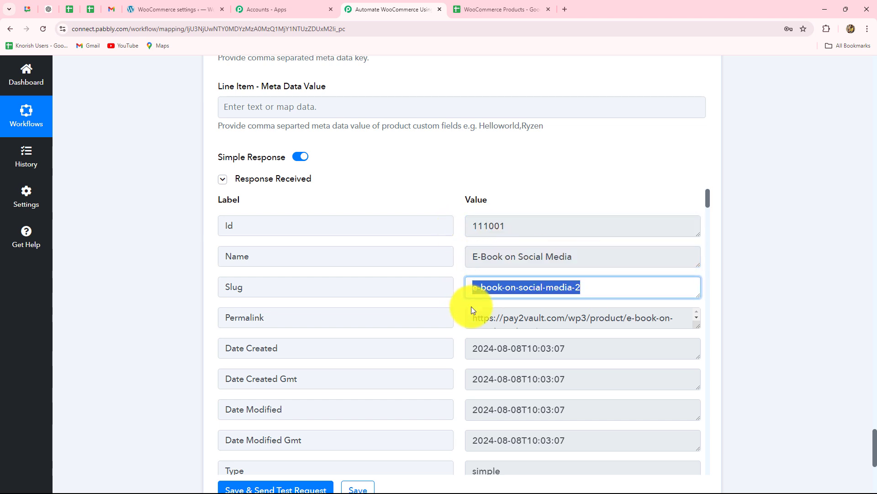
drag(674, 318, 443, 330)
scroll(623, 411, down, 3)
scroll(625, 390, up, 3)
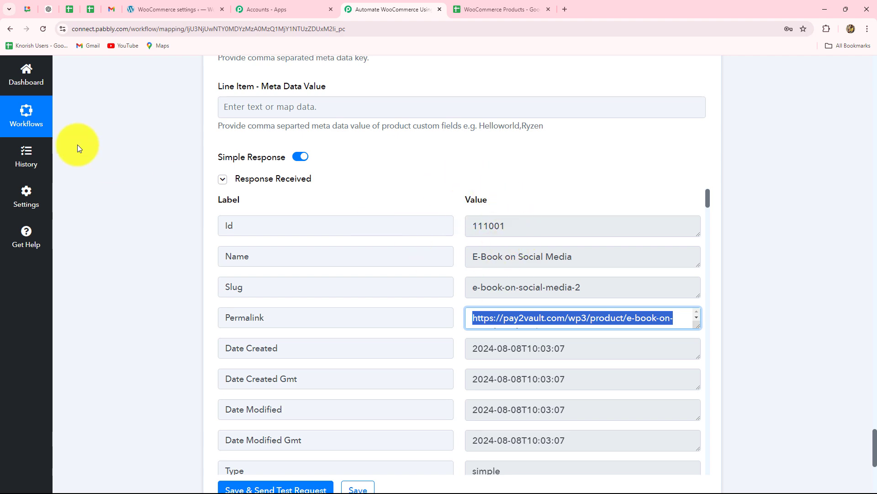
click(158, 9)
mouse_move(72, 303)
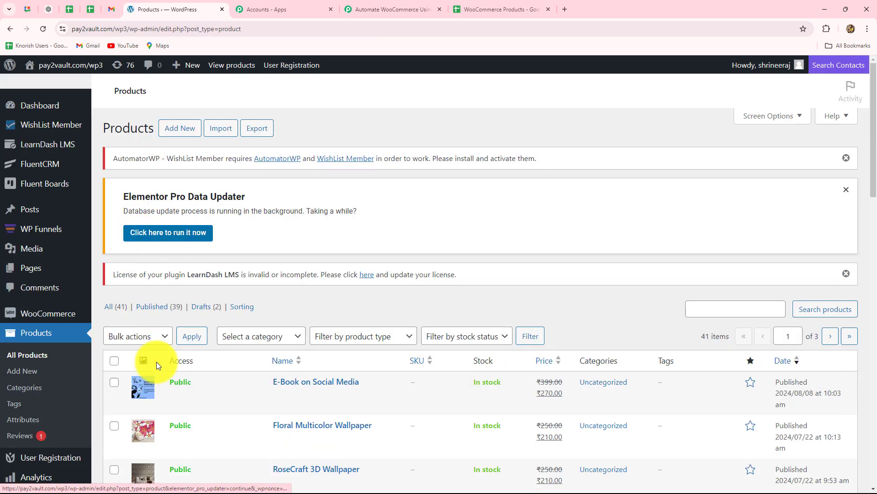
Check E-Book on Social Media in WordPress products, then collapse Pabbly's WooCommerce Create a Product card.
scroll(157, 361, down, 3)
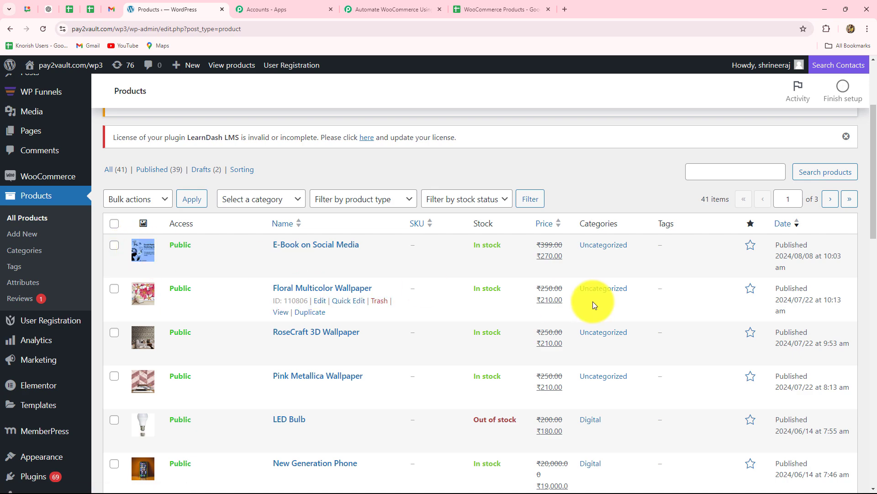
click(388, 11)
scroll(868, 316, up, 5)
scroll(873, 318, up, 20)
scroll(869, 319, up, 20)
scroll(844, 278, up, 20)
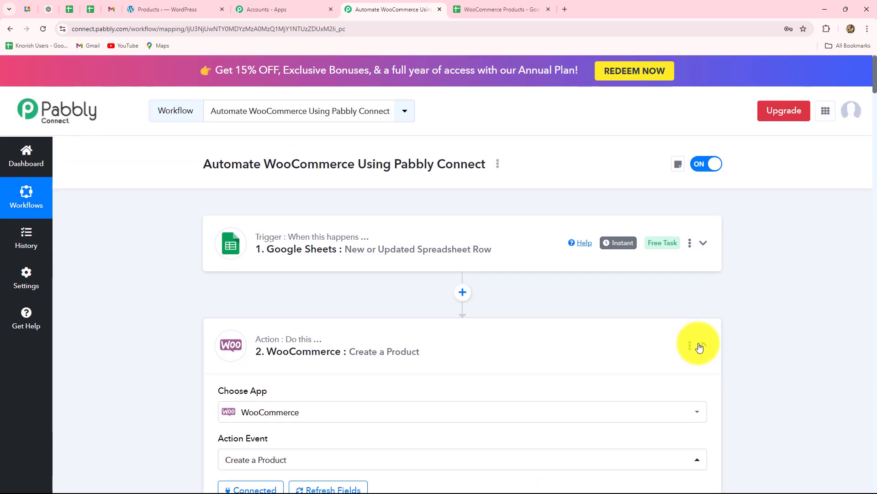
click(702, 345)
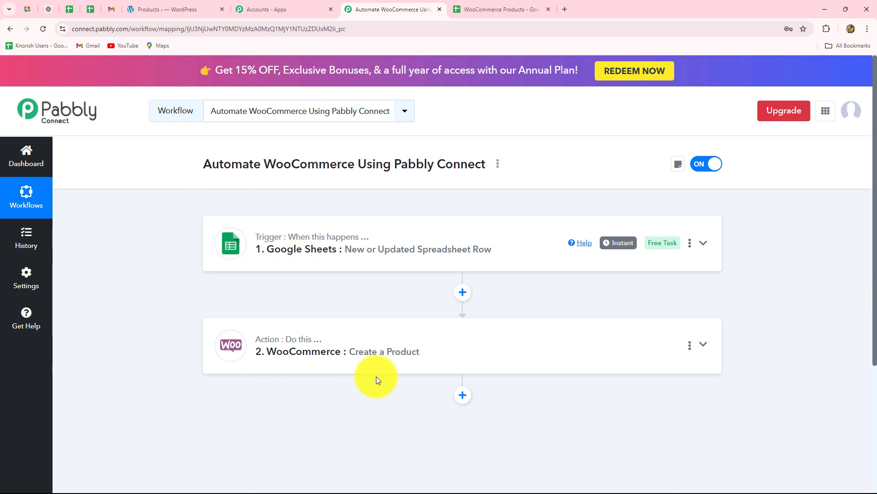